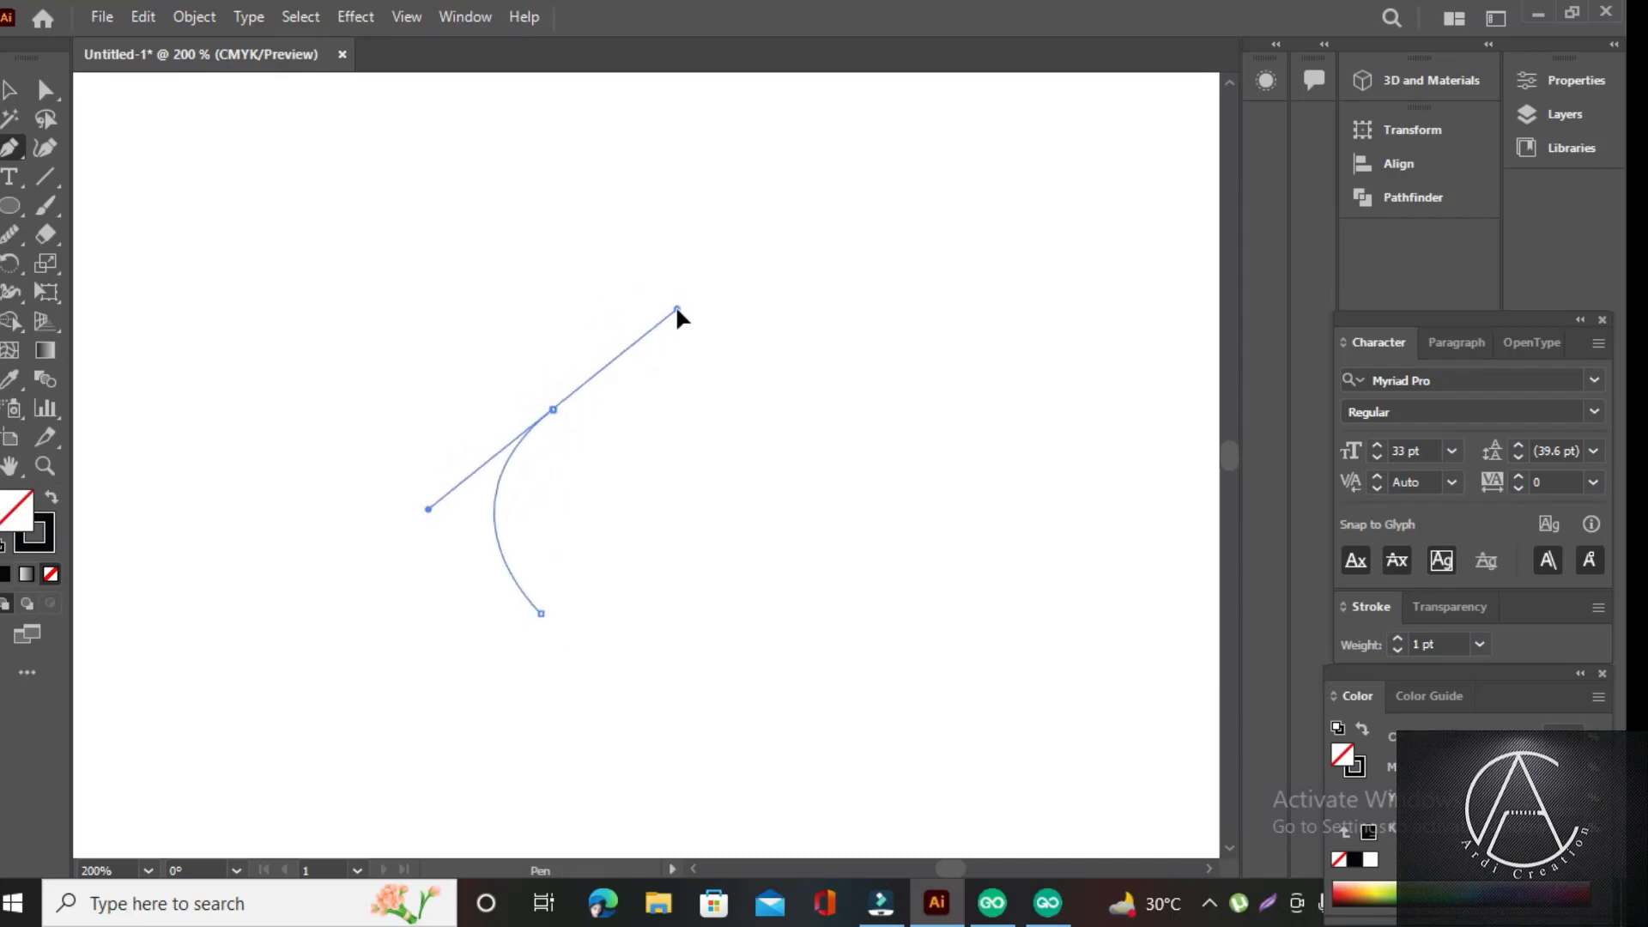
Step: Adjust the curve's bend and add a small hooked tip above its top point
drag(680, 305, 651, 318)
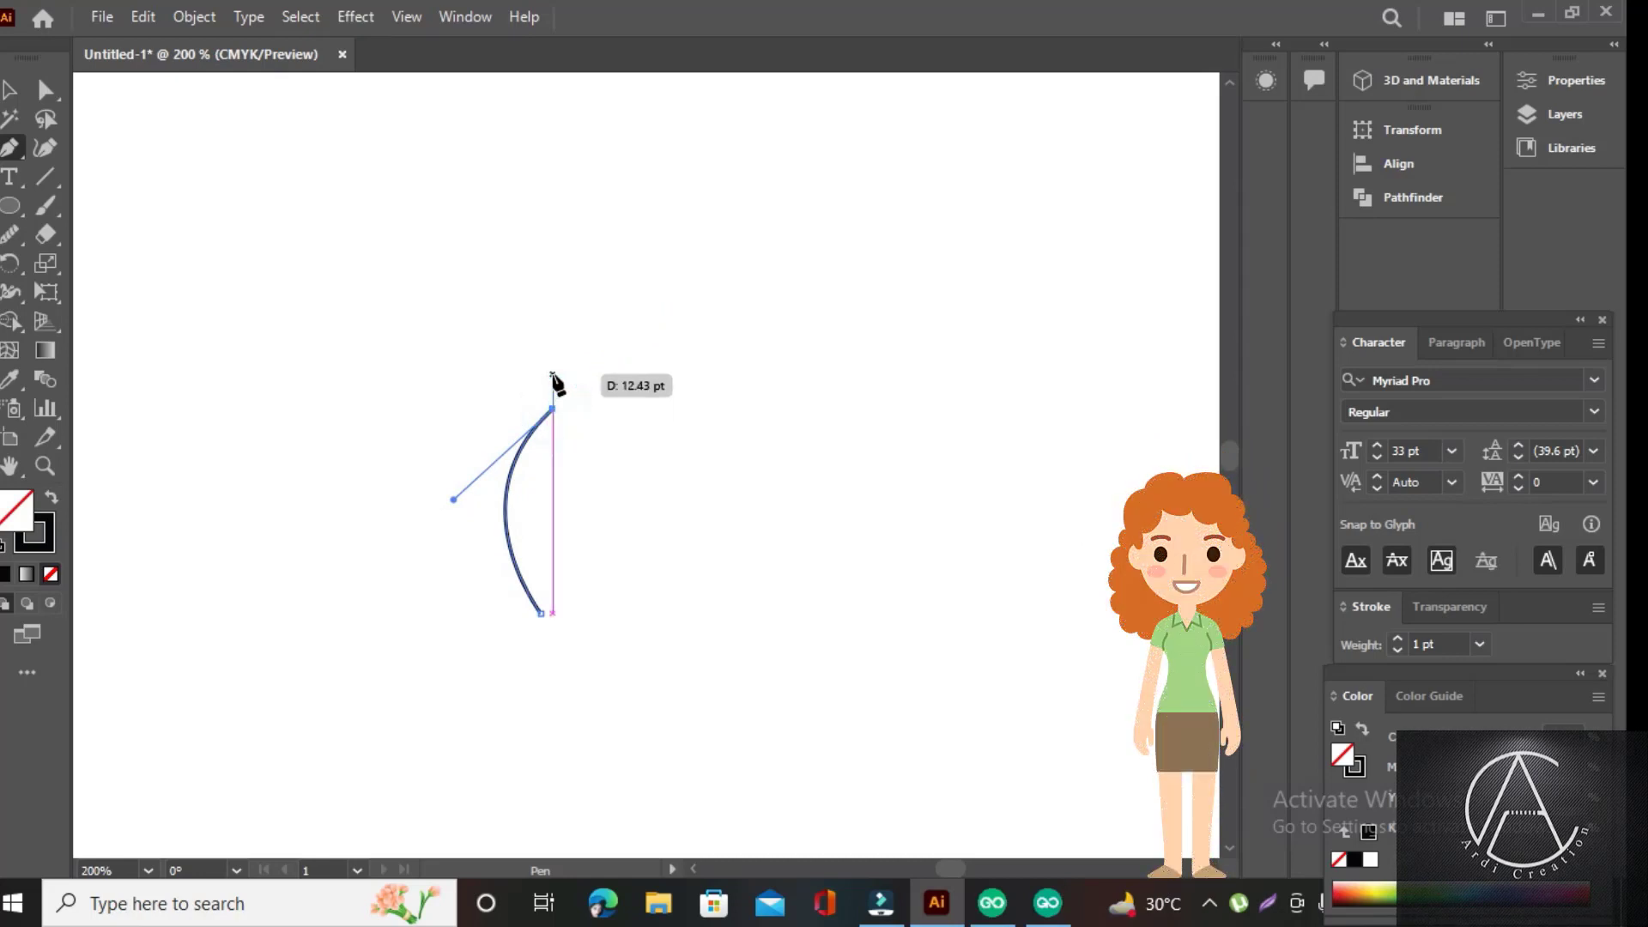
key(Escape)
drag(554, 358, 537, 319)
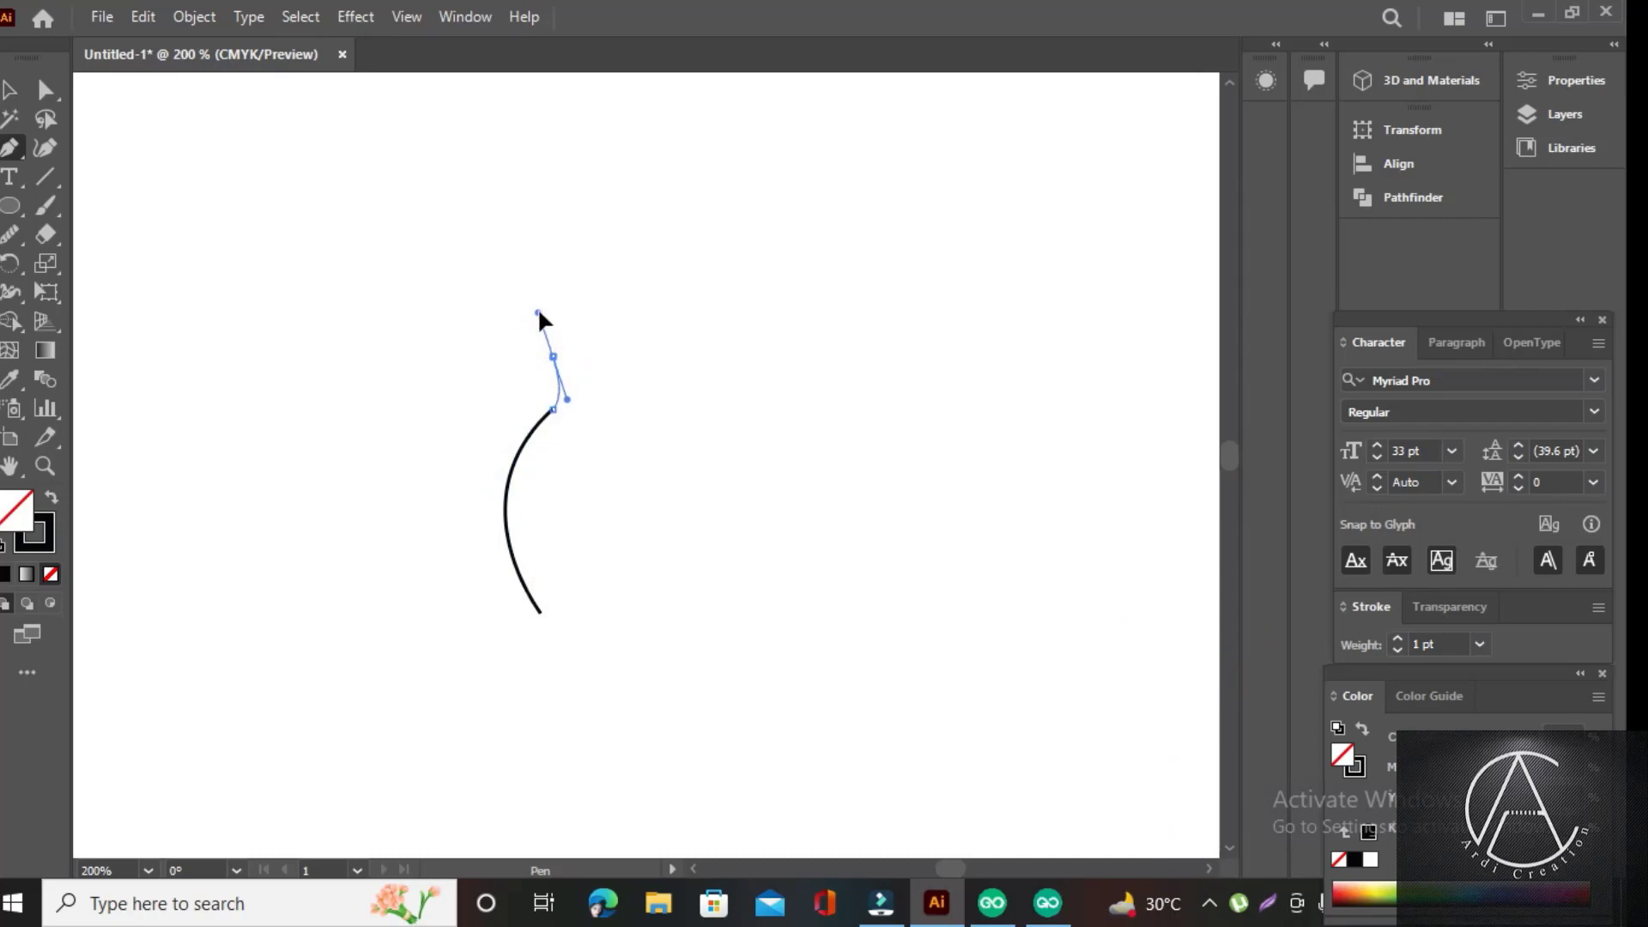
drag(538, 318, 532, 318)
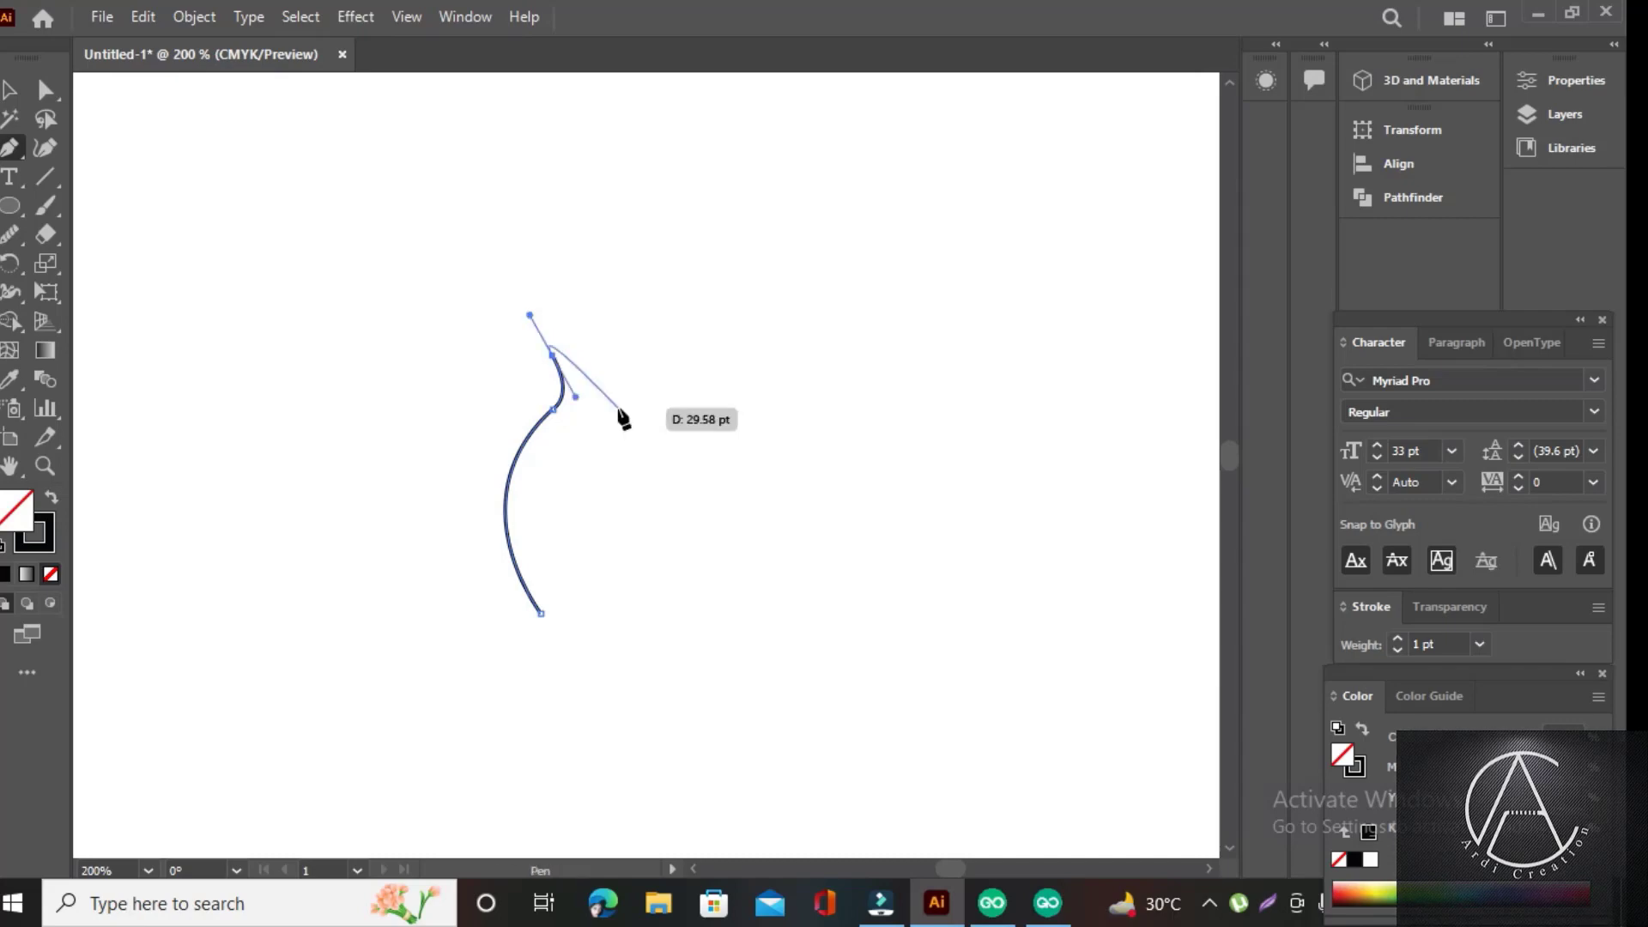
key(v)
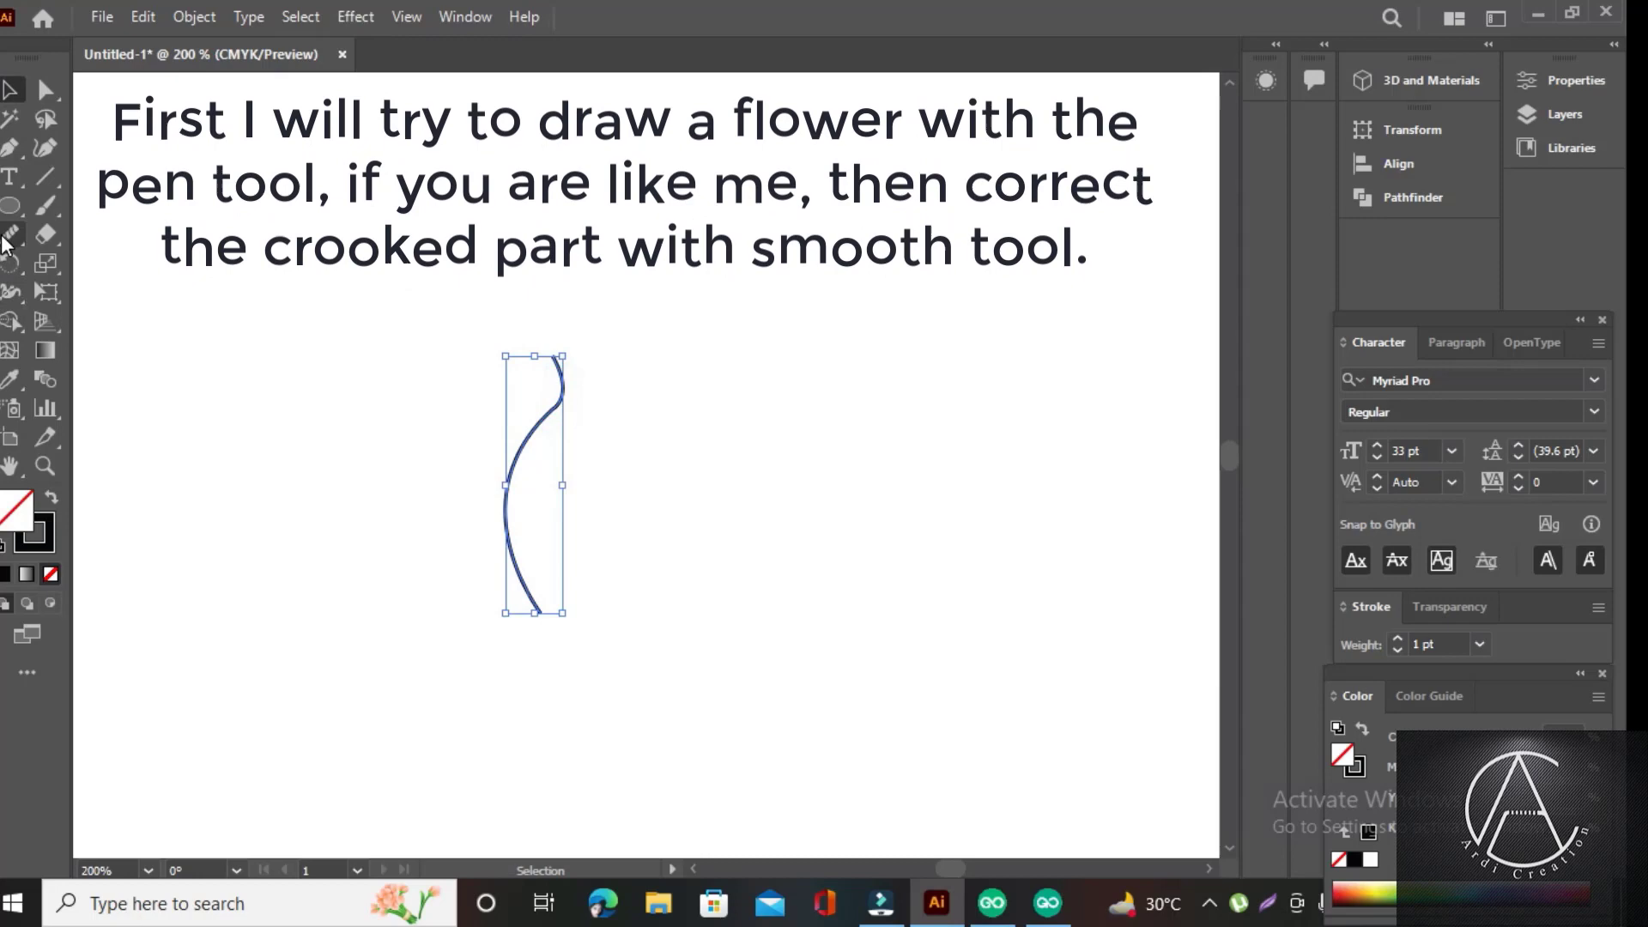
Step: Smooth out the crooked hook at the top of the curve with the Smooth tool
key(shift+s)
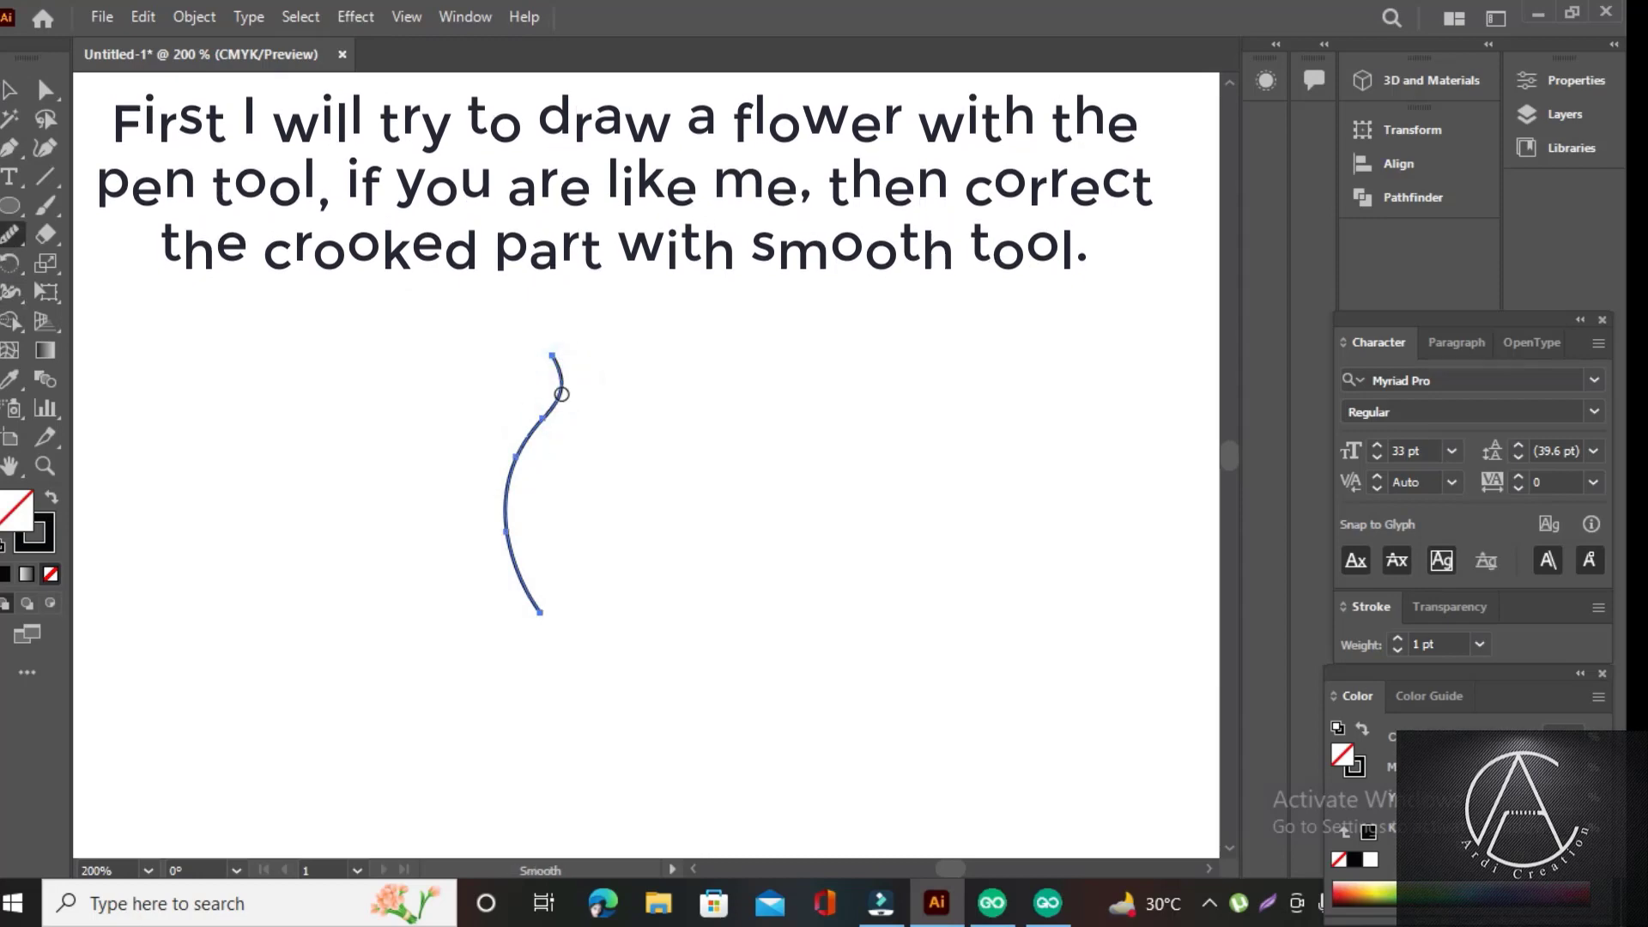
drag(557, 362, 557, 394)
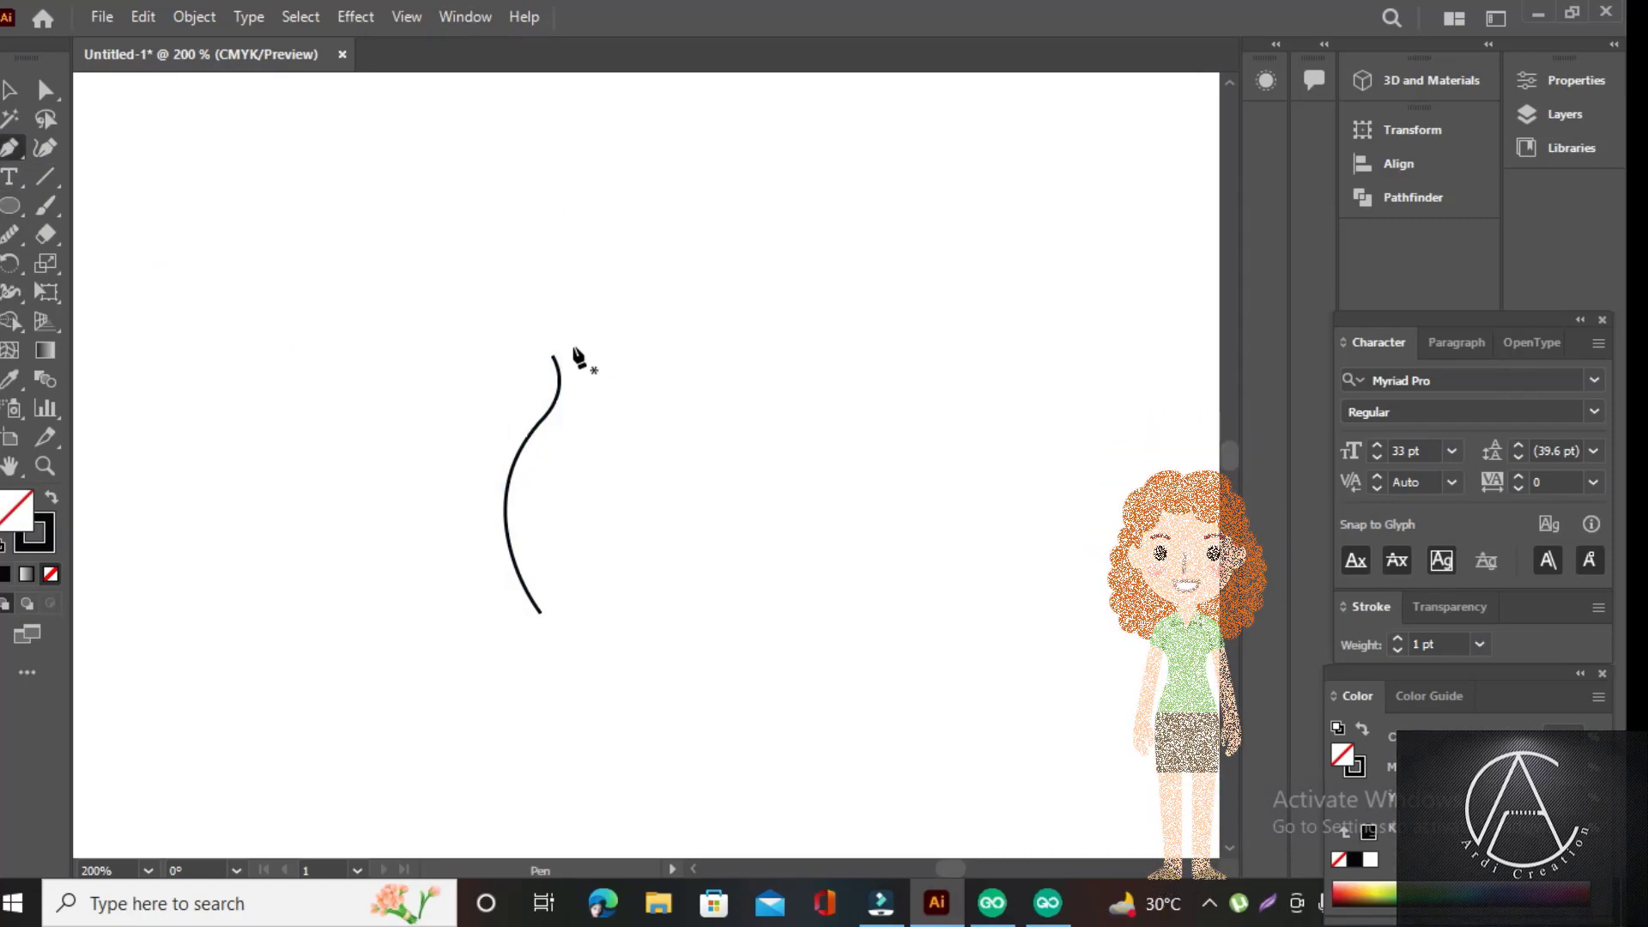
Step: Draw a second mirrored curve beside the first as the petal's other side and smooth it
click(579, 343)
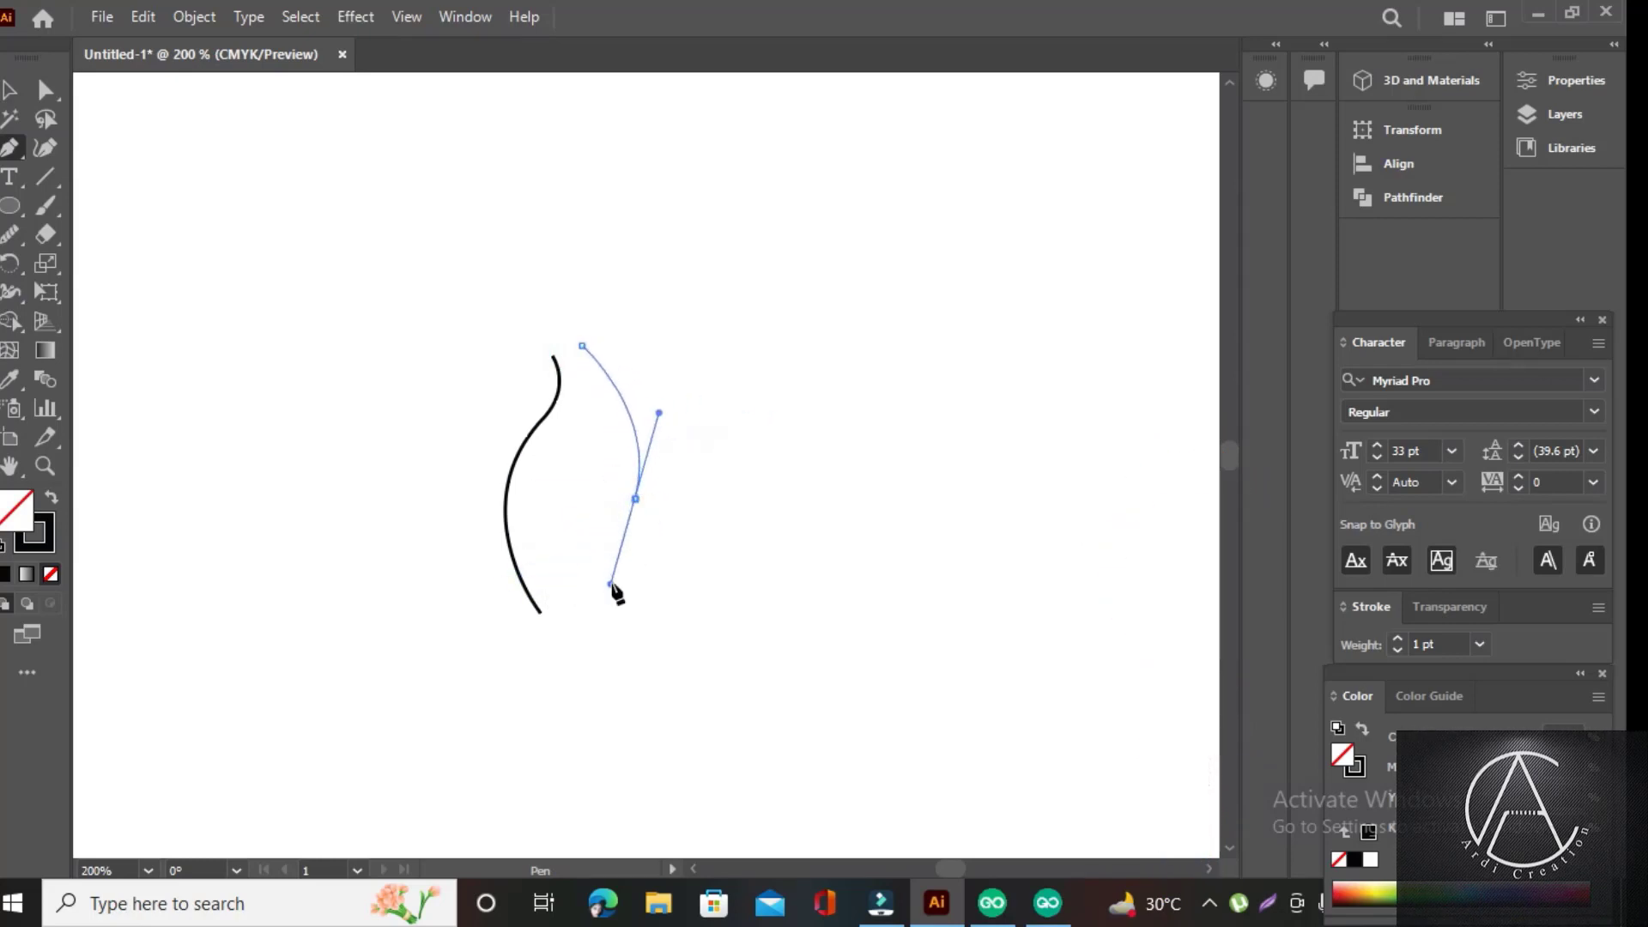
drag(641, 509, 596, 616)
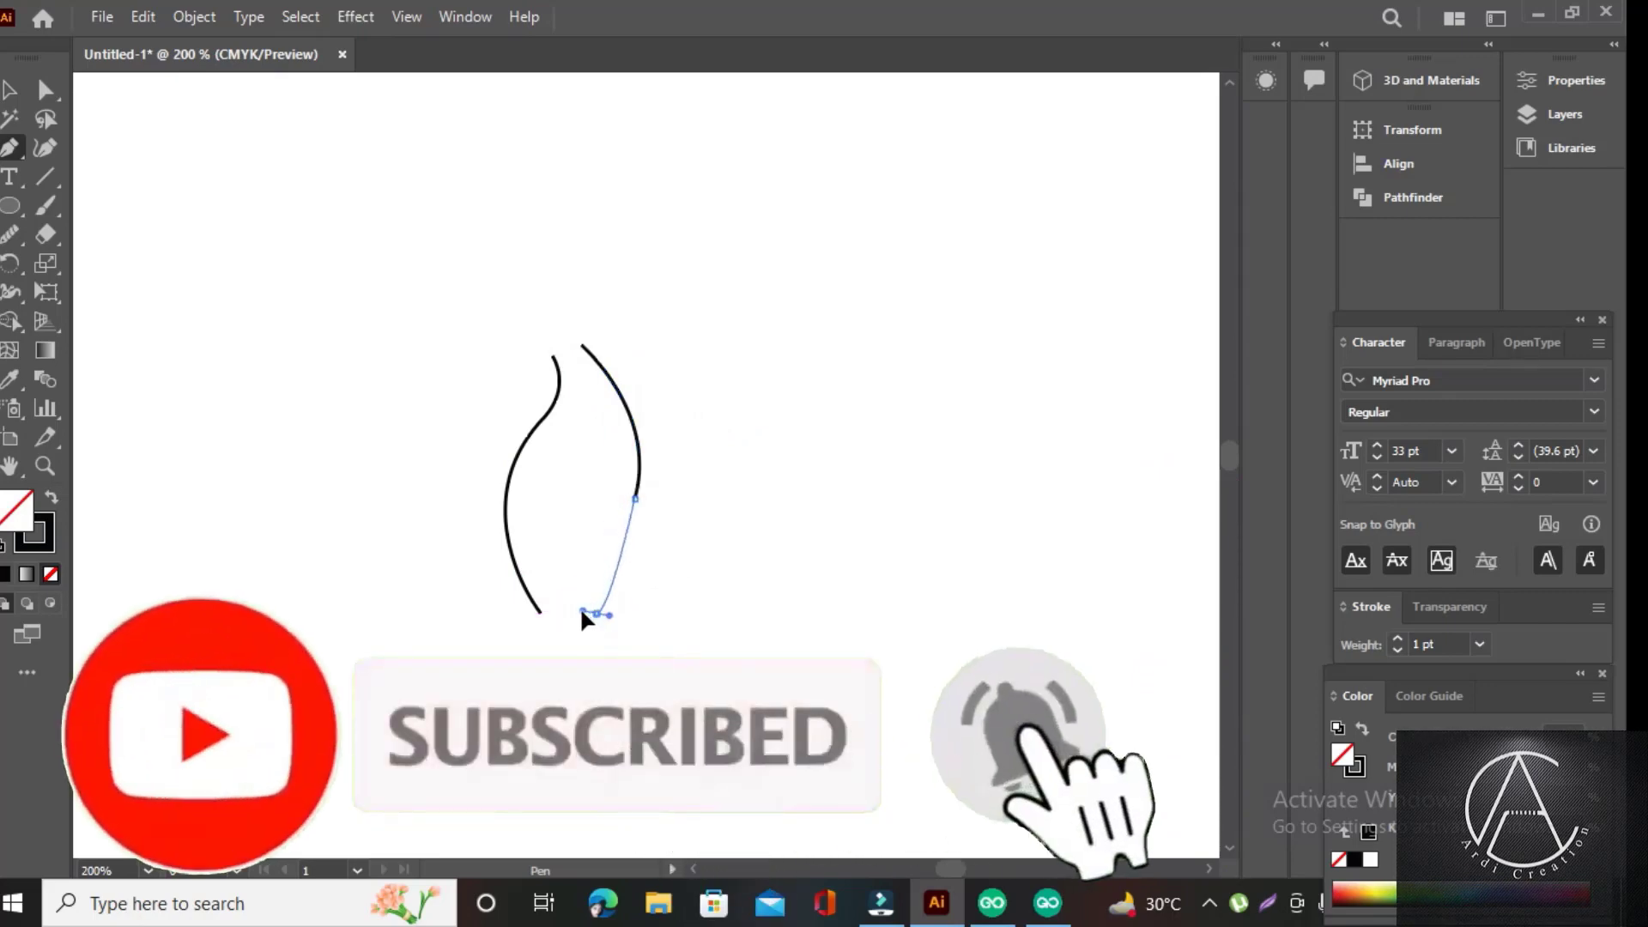
mouse_move(594, 605)
mouse_down()
mouse_move(579, 604)
mouse_move(583, 659)
mouse_up()
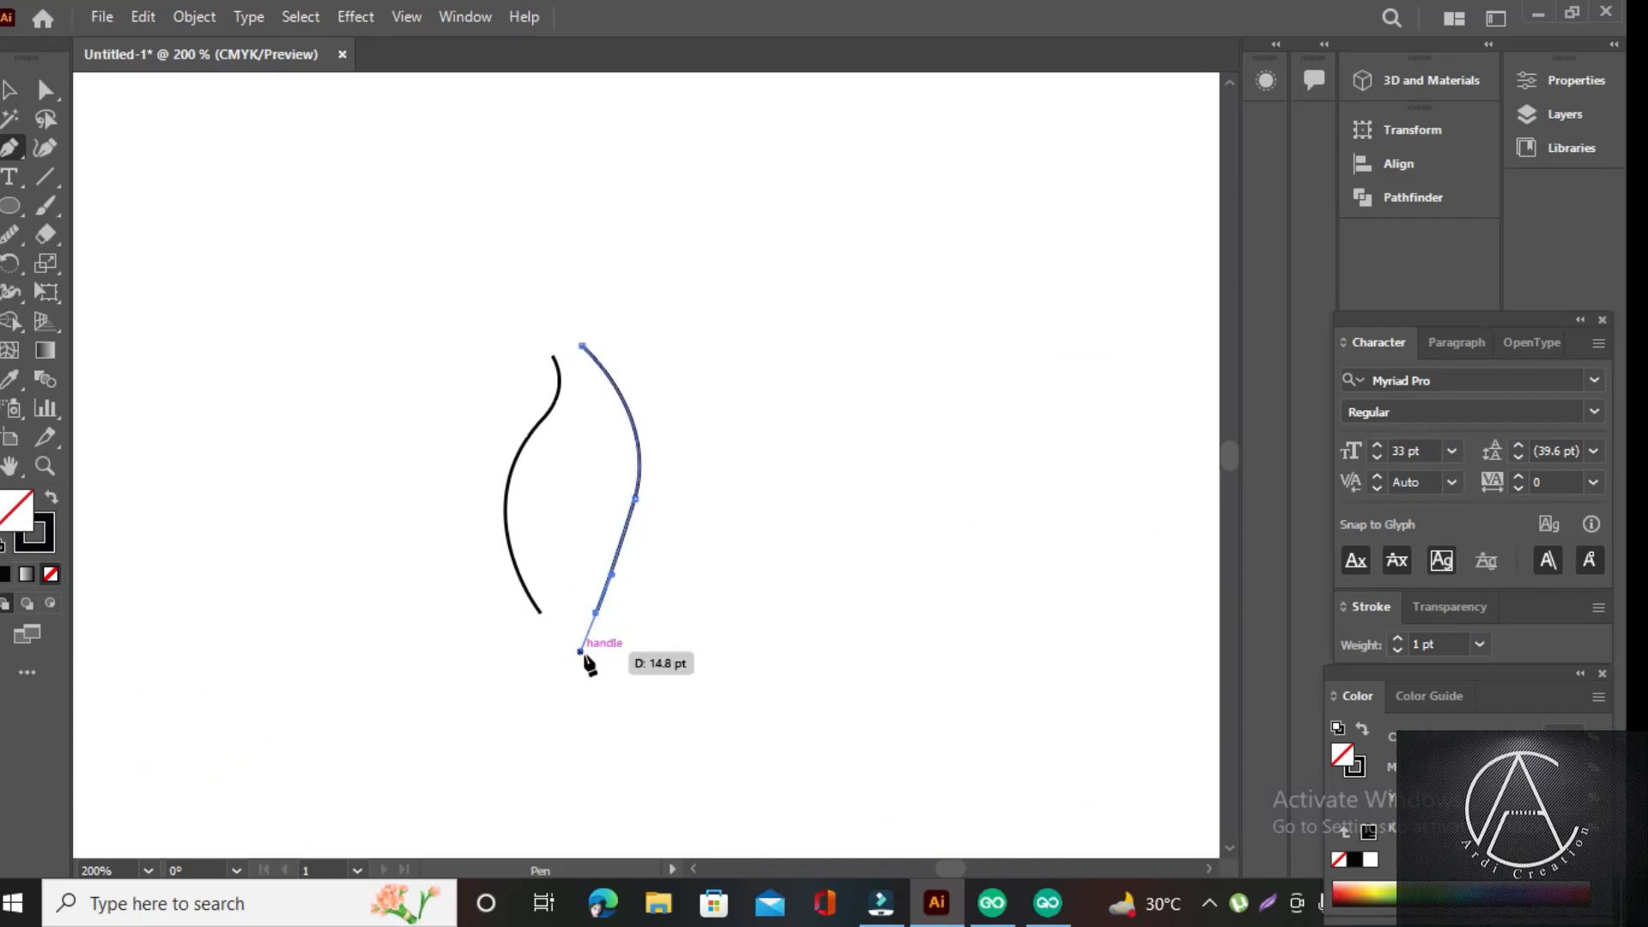
click(10, 89)
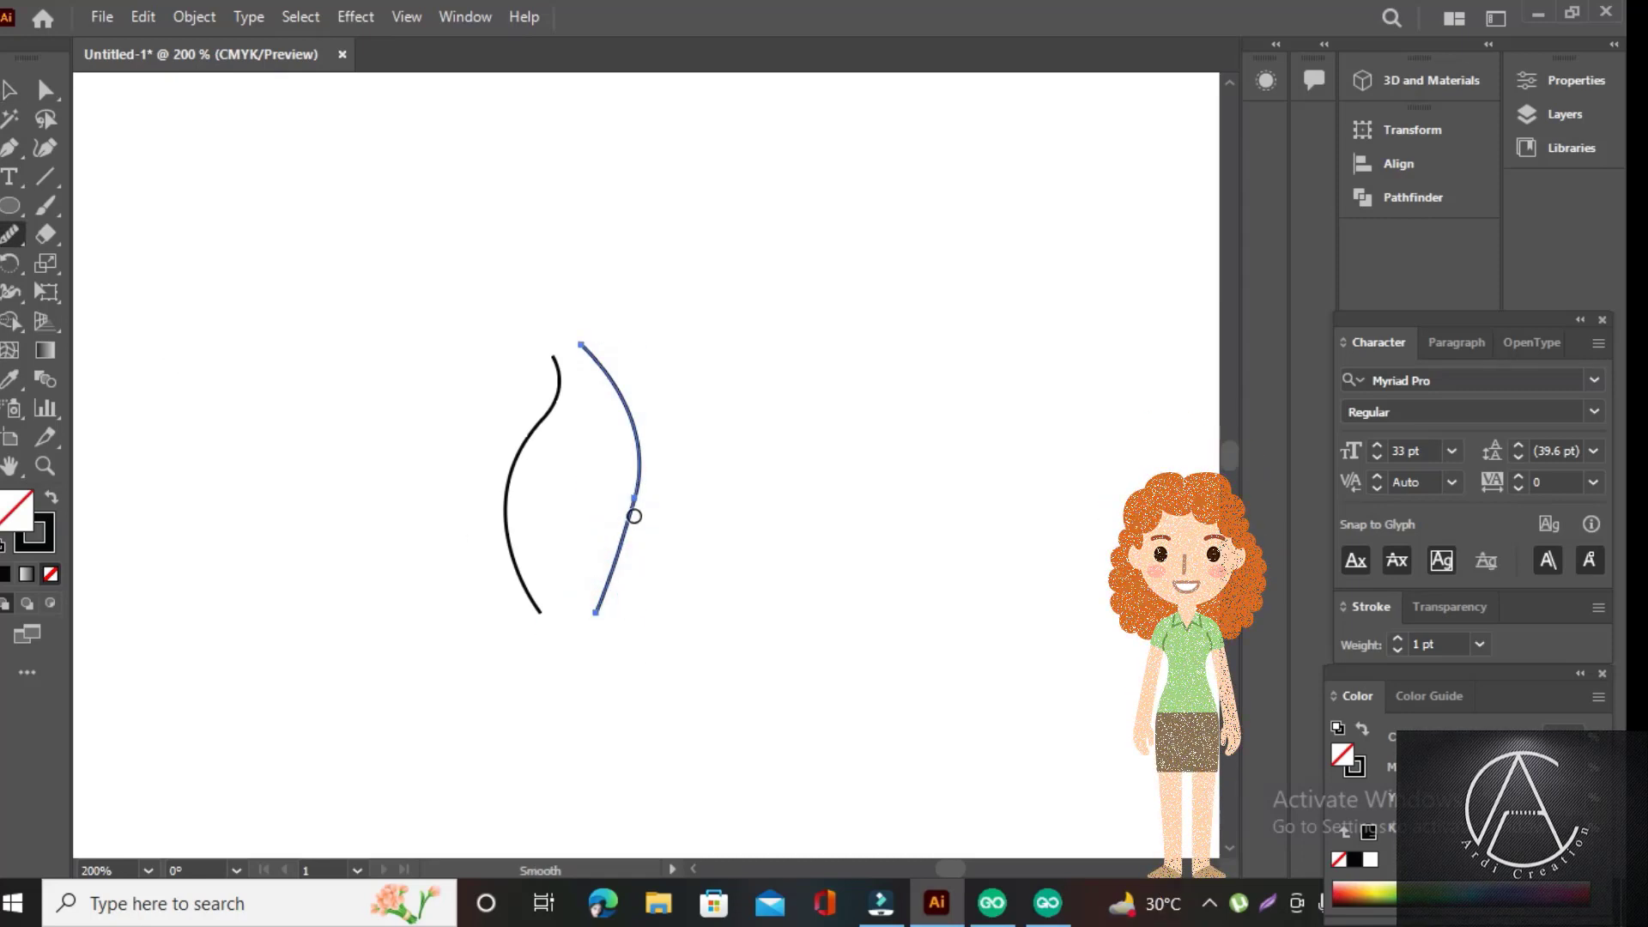
click(632, 509)
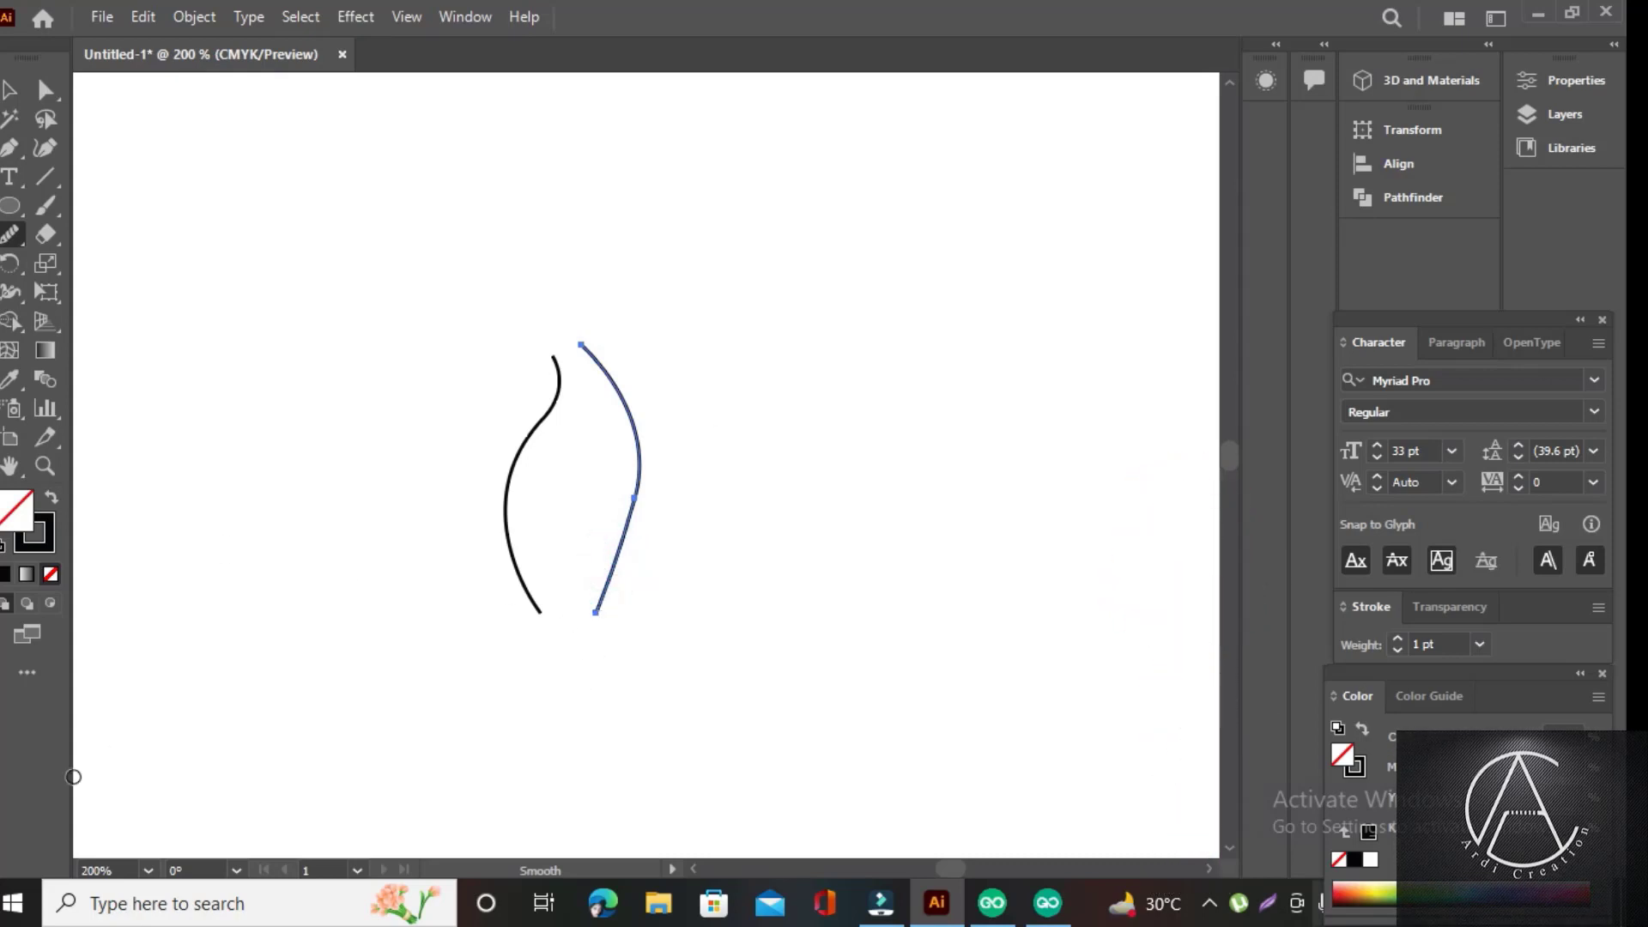
Step: Select both curves and make a blend between them
key(v)
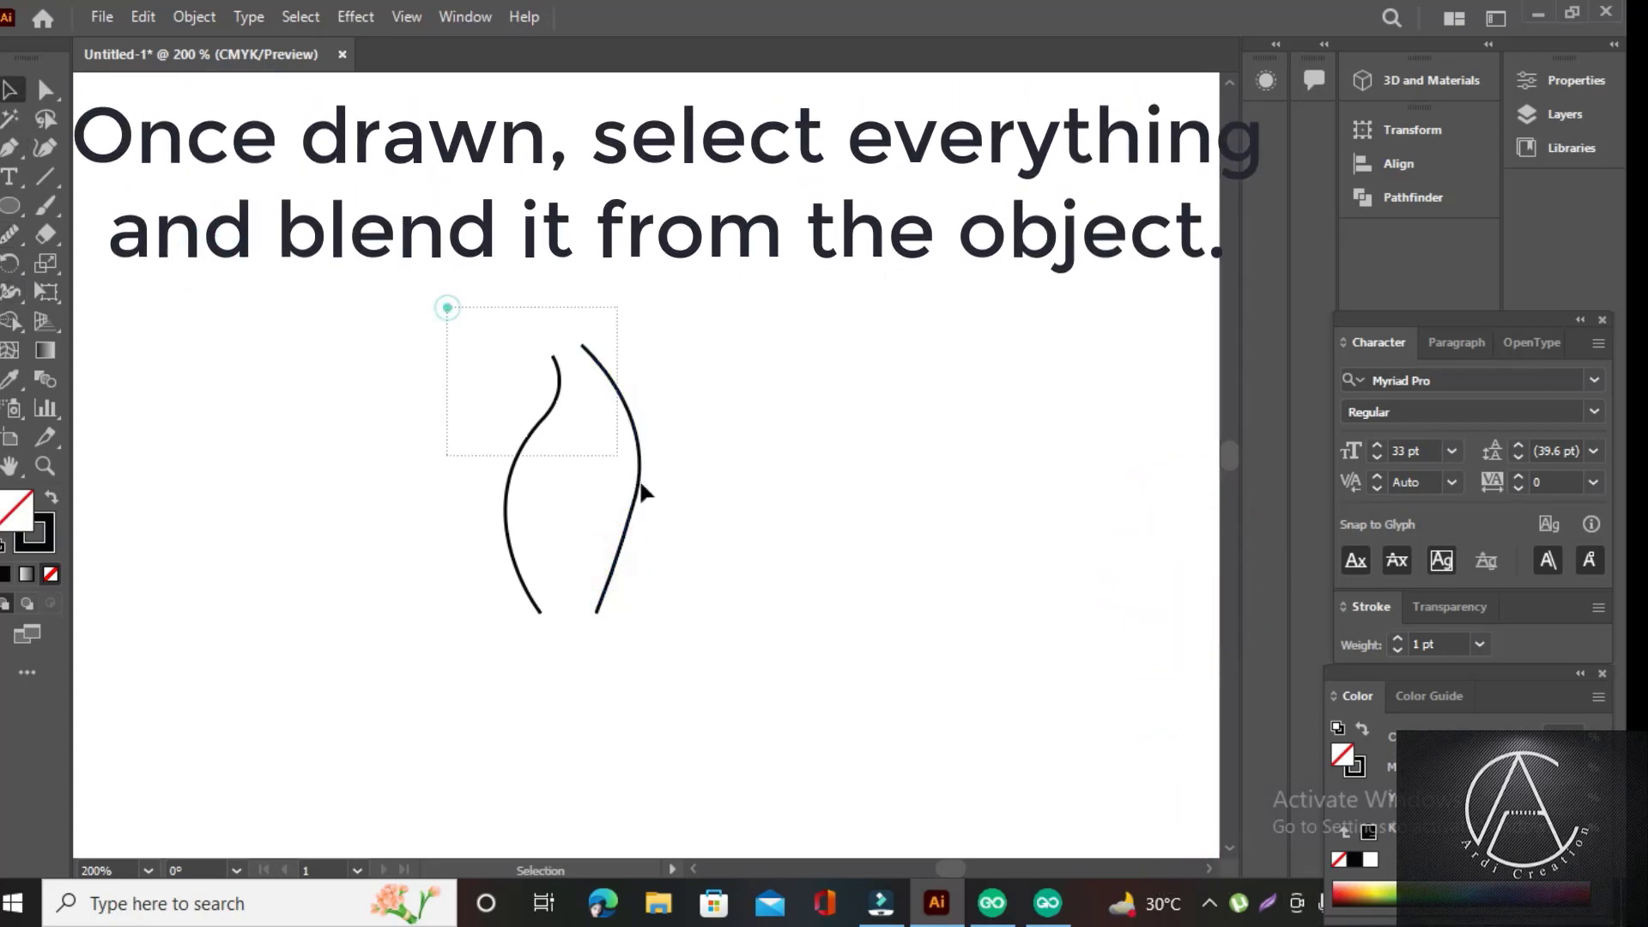
drag(444, 309, 810, 687)
click(193, 18)
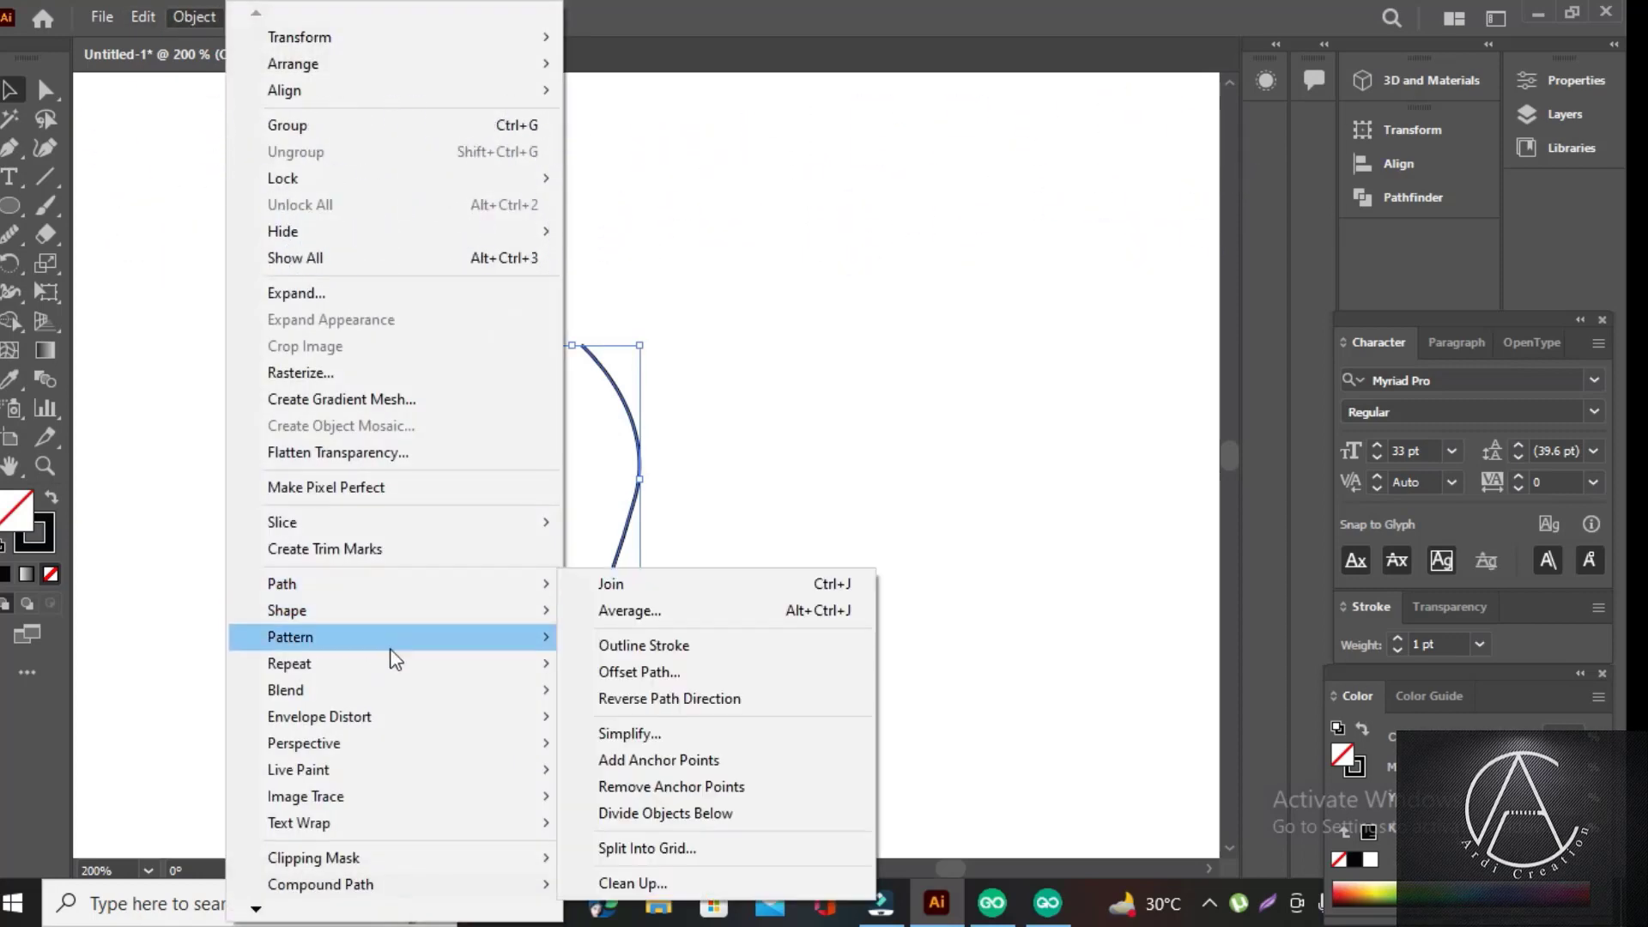
click(603, 697)
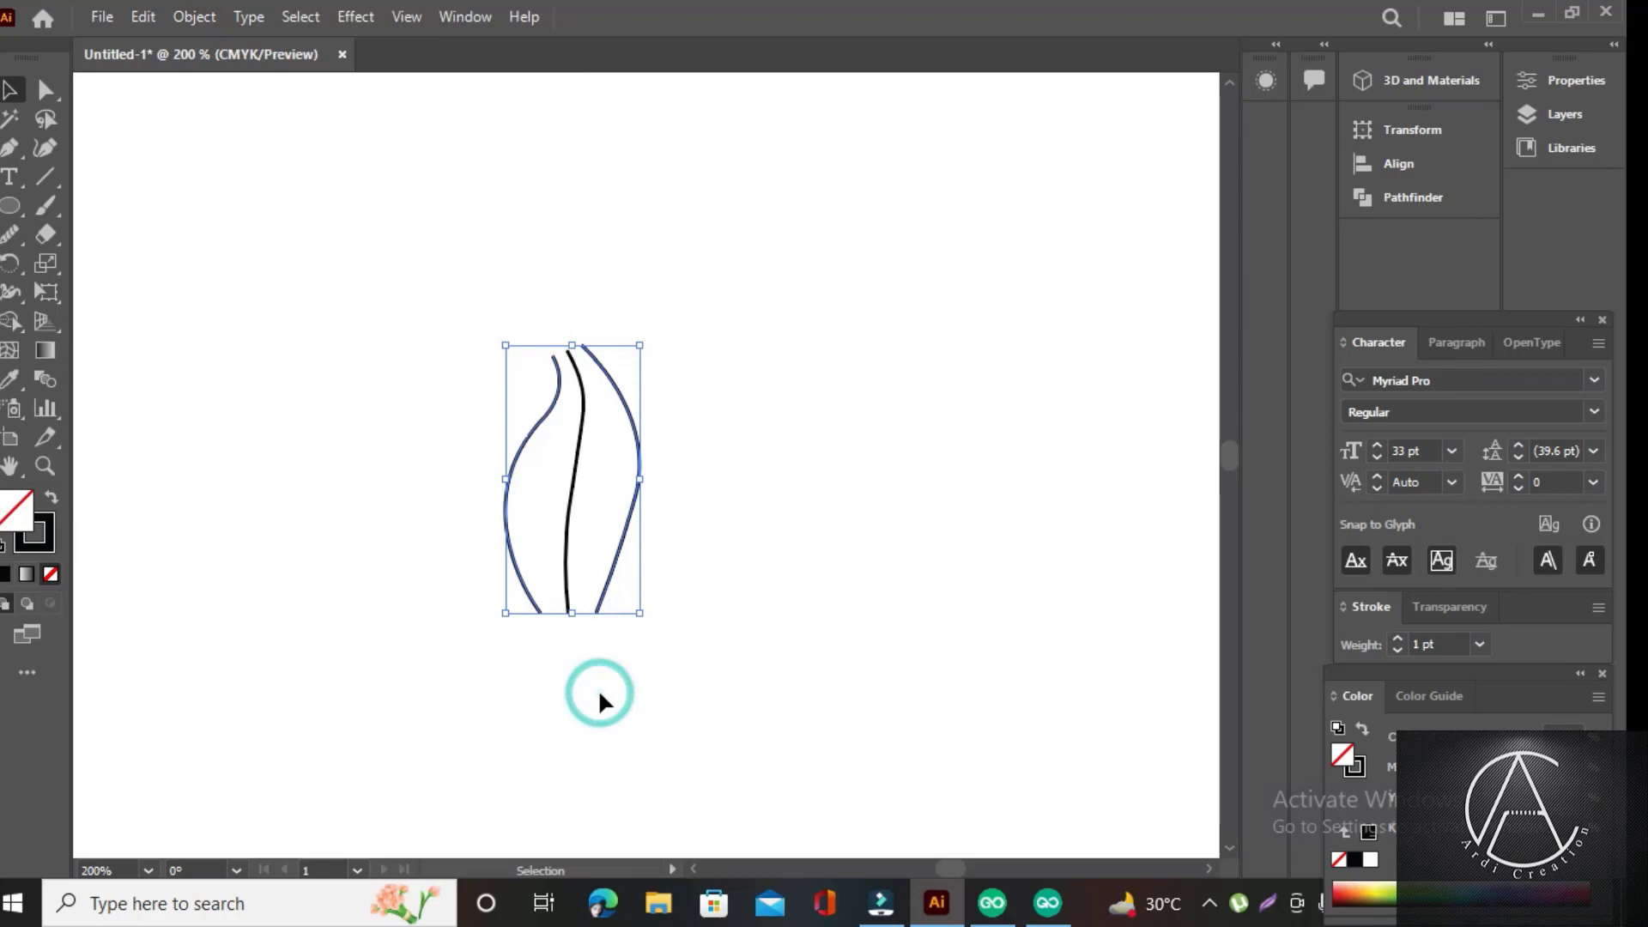
Step: Set the blend to 13 Specified Steps so stripes fill the petal evenly
click(193, 16)
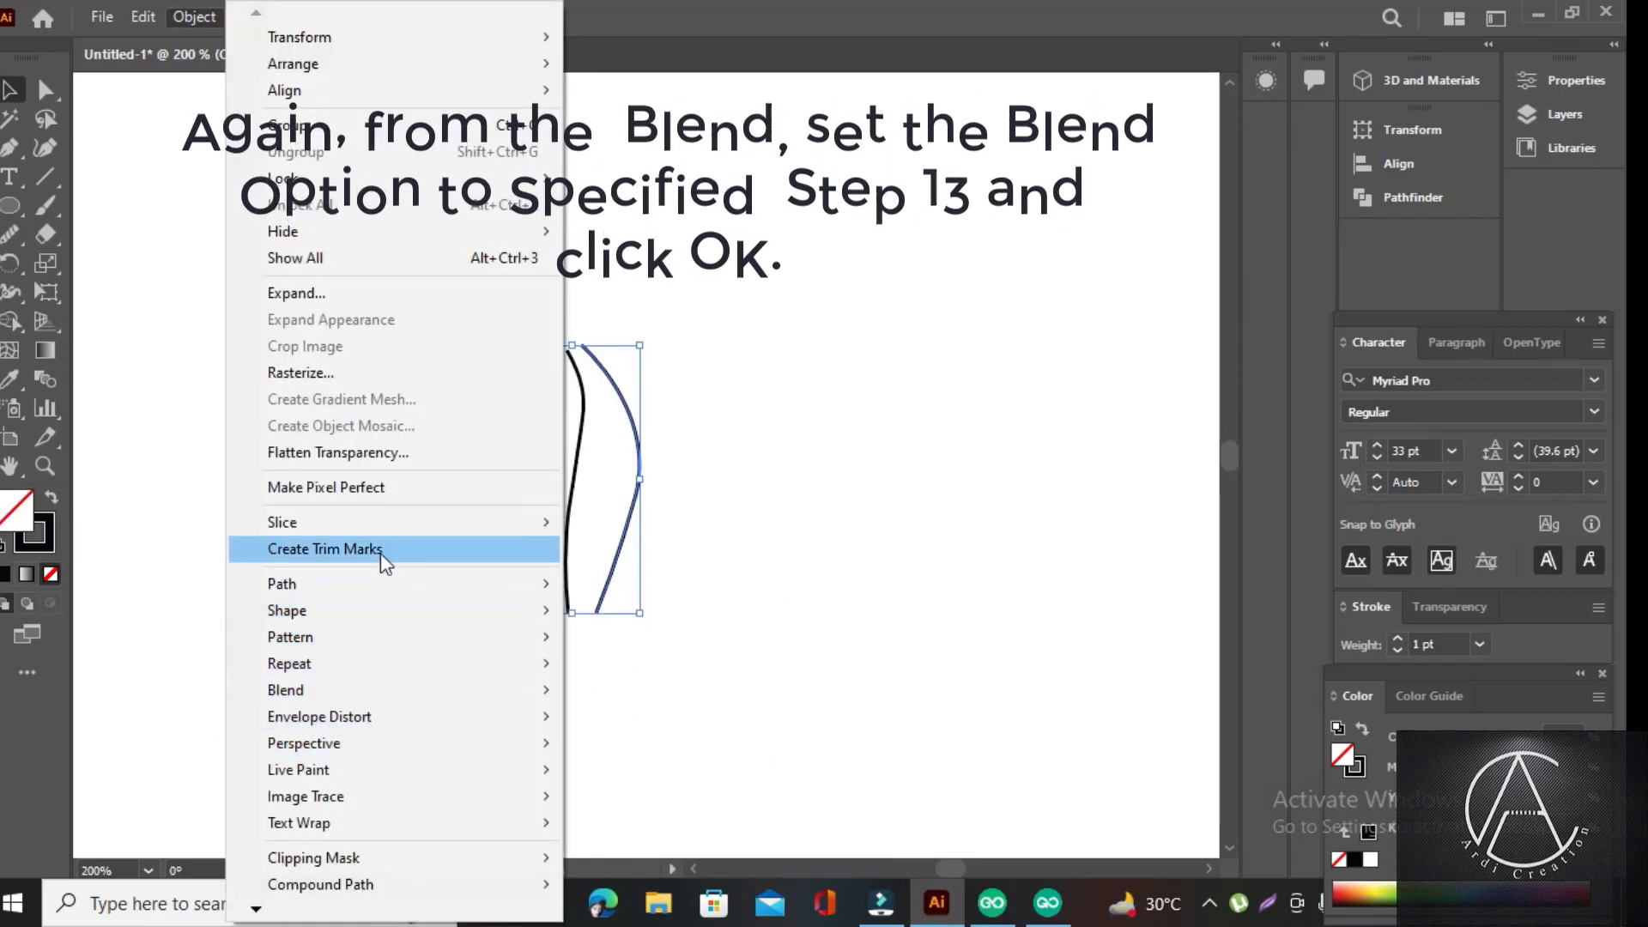
mouse_move(287, 691)
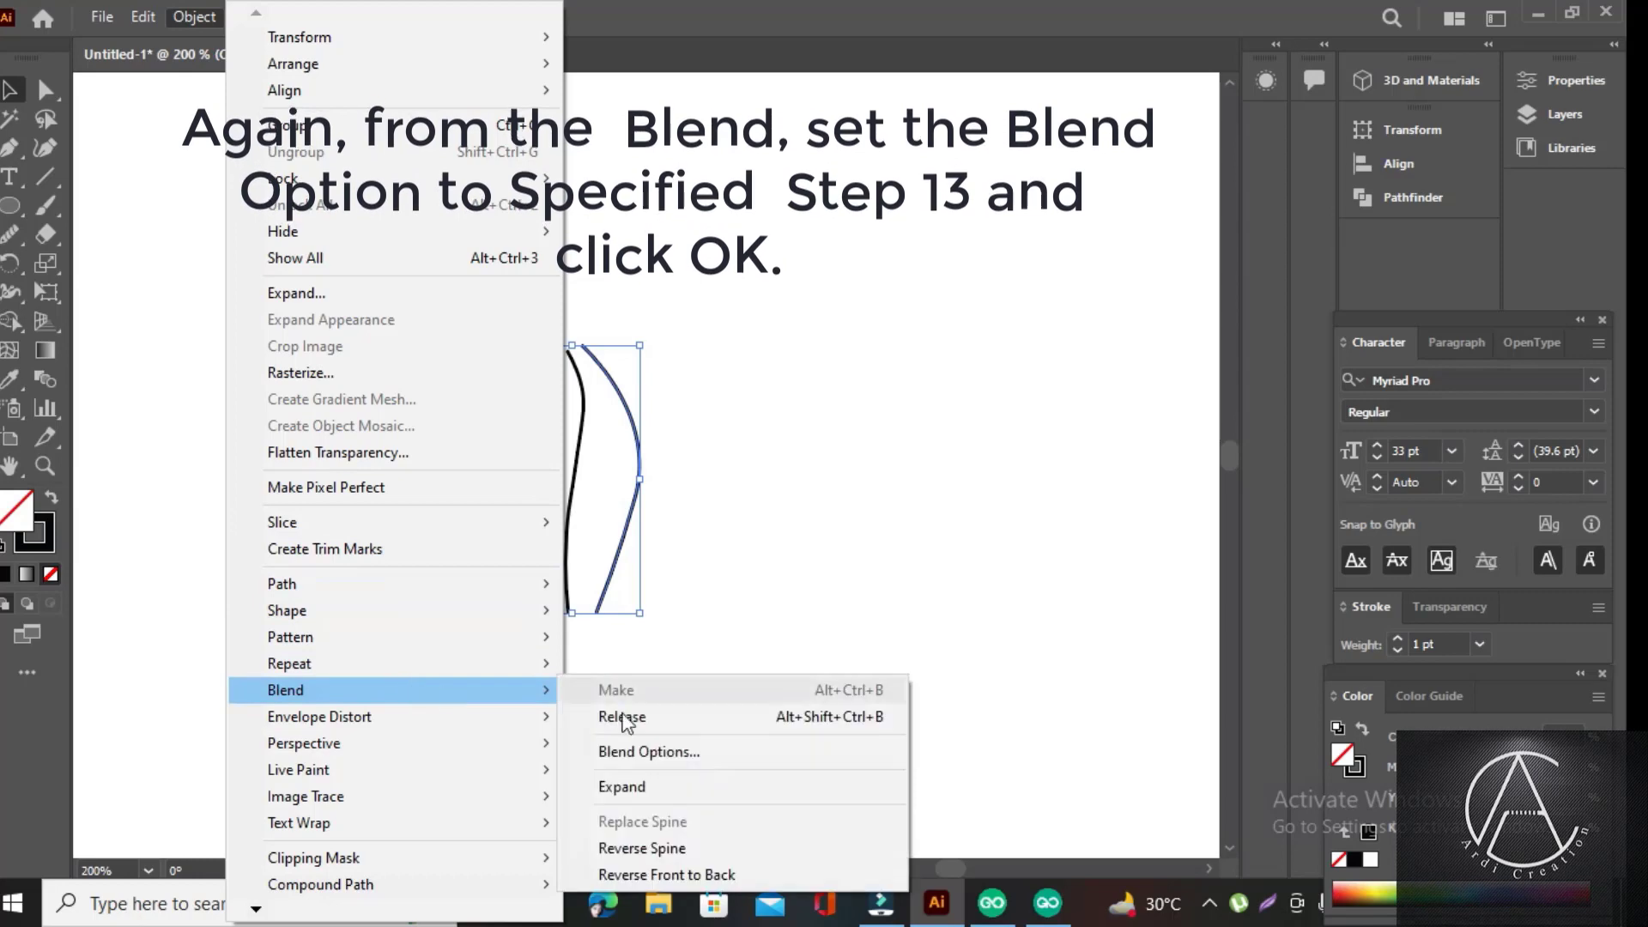
click(683, 752)
click(790, 390)
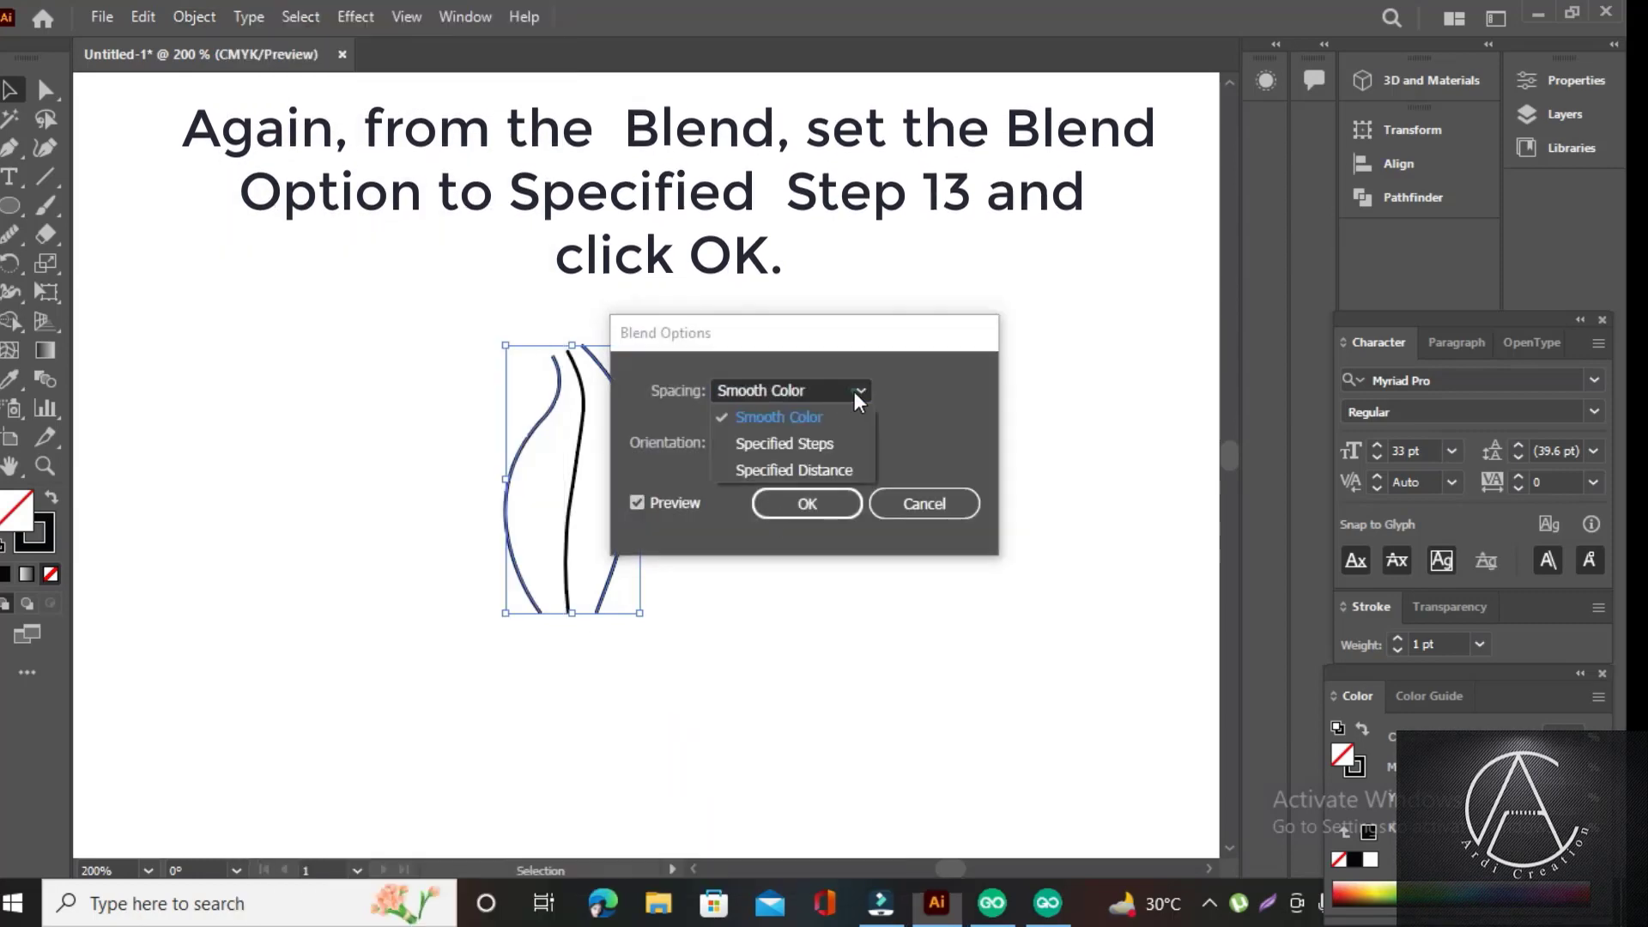
click(799, 442)
text(13)
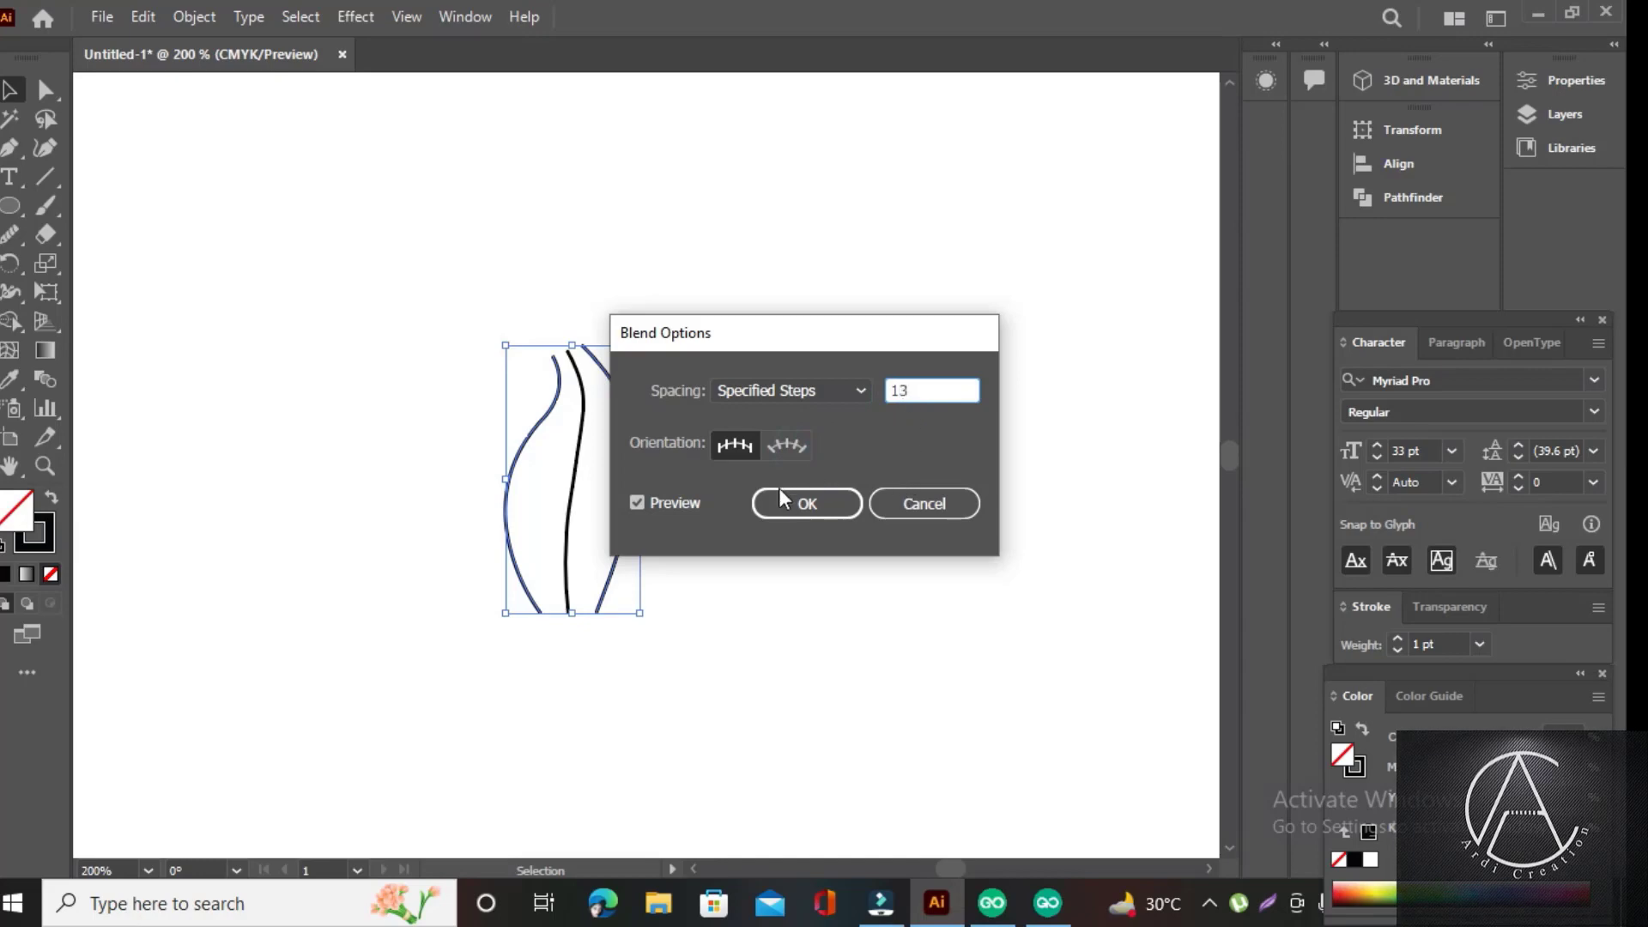
click(806, 502)
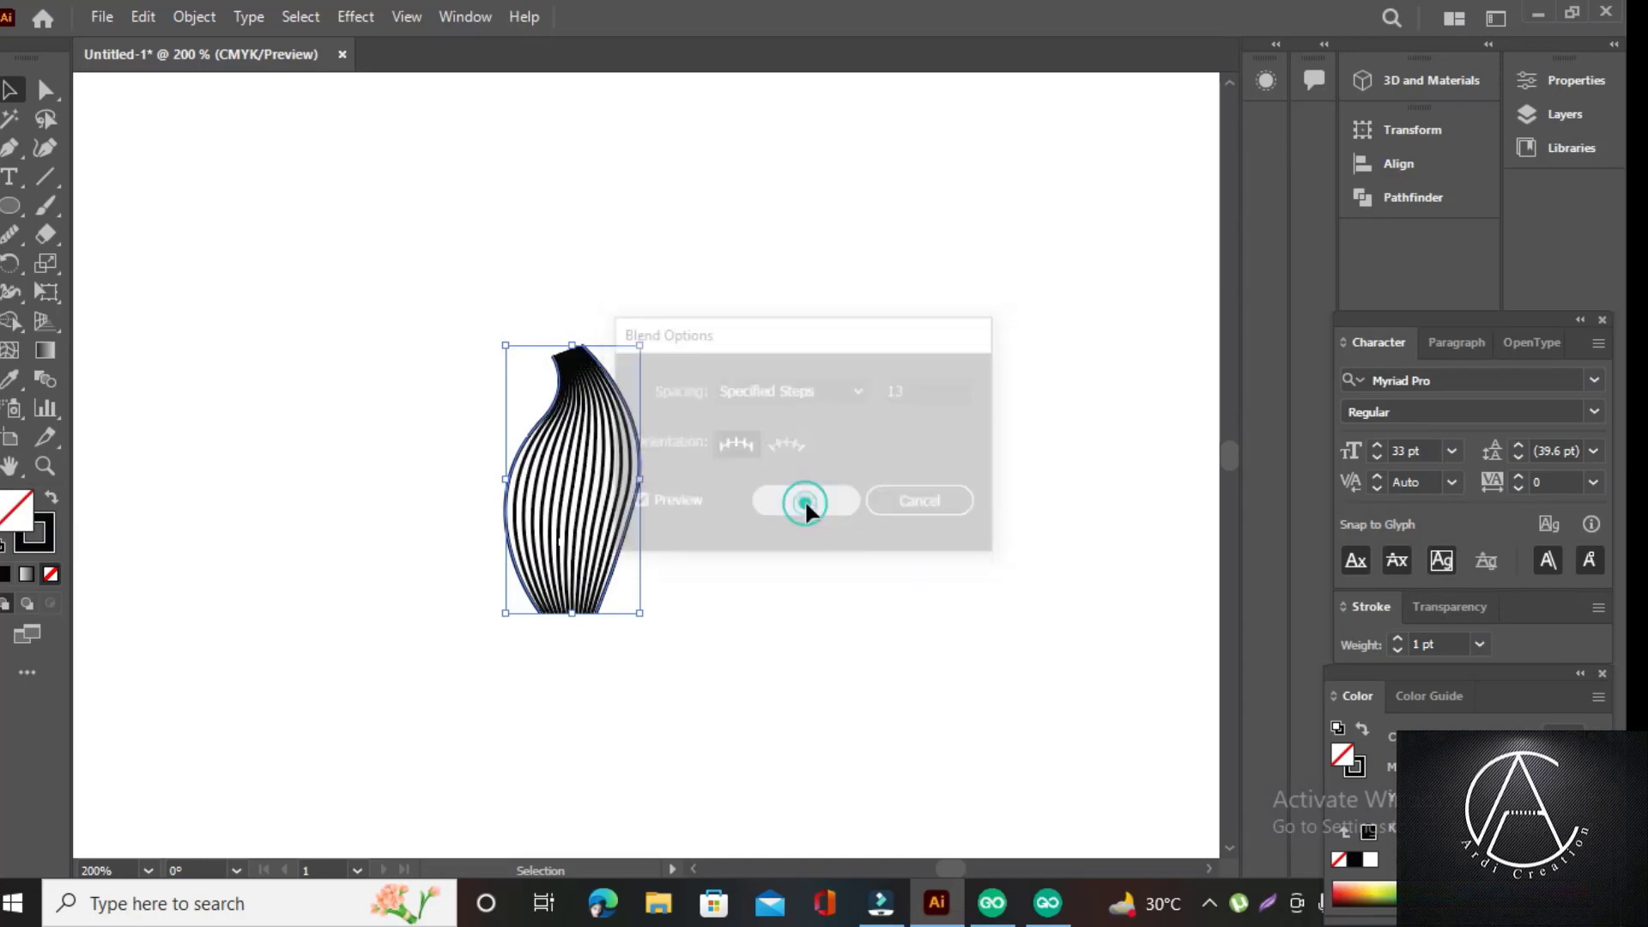
Step: Move the right curve's top and bottom anchors onto the tip and base so the petal tapers to points
click(305, 420)
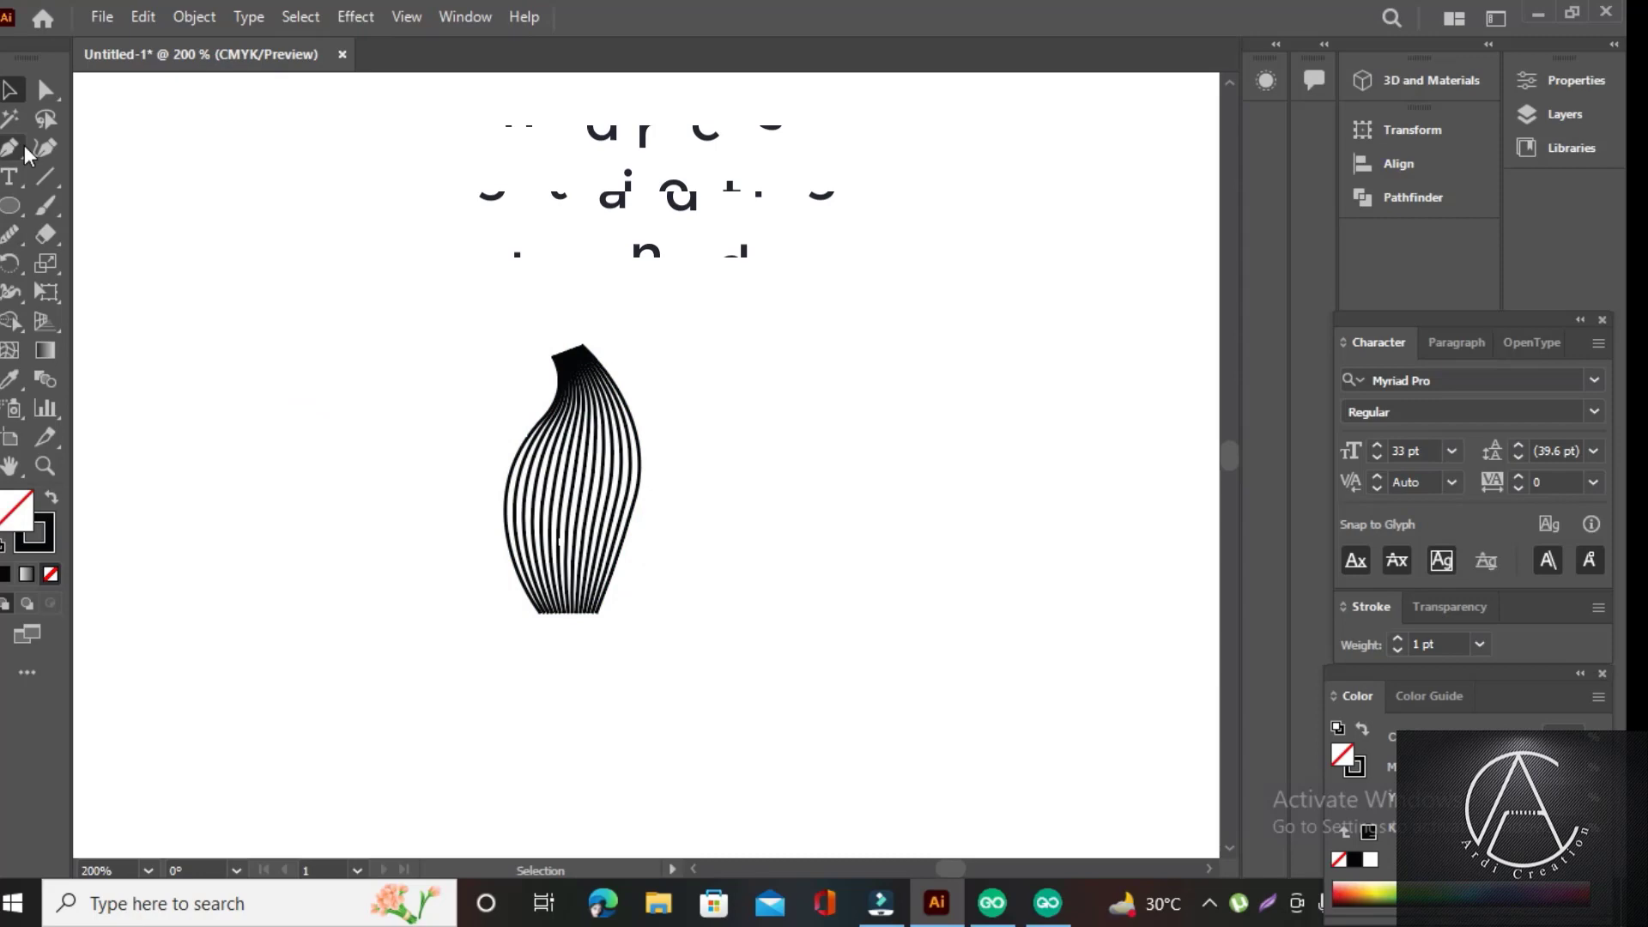
click(43, 87)
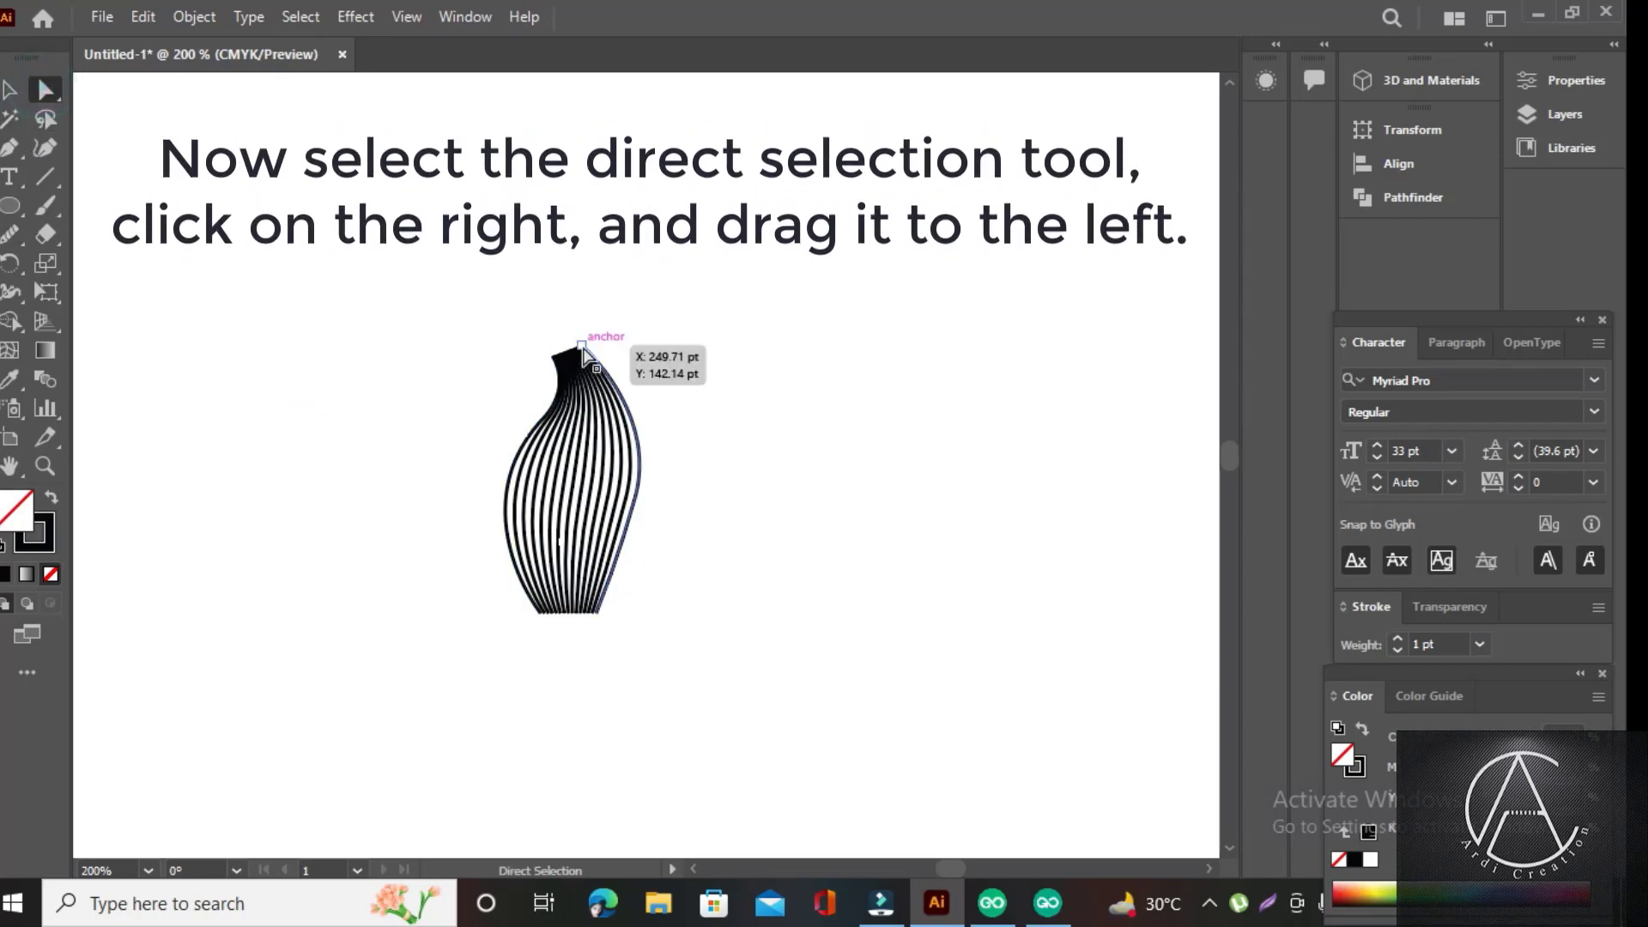
drag(582, 350, 553, 356)
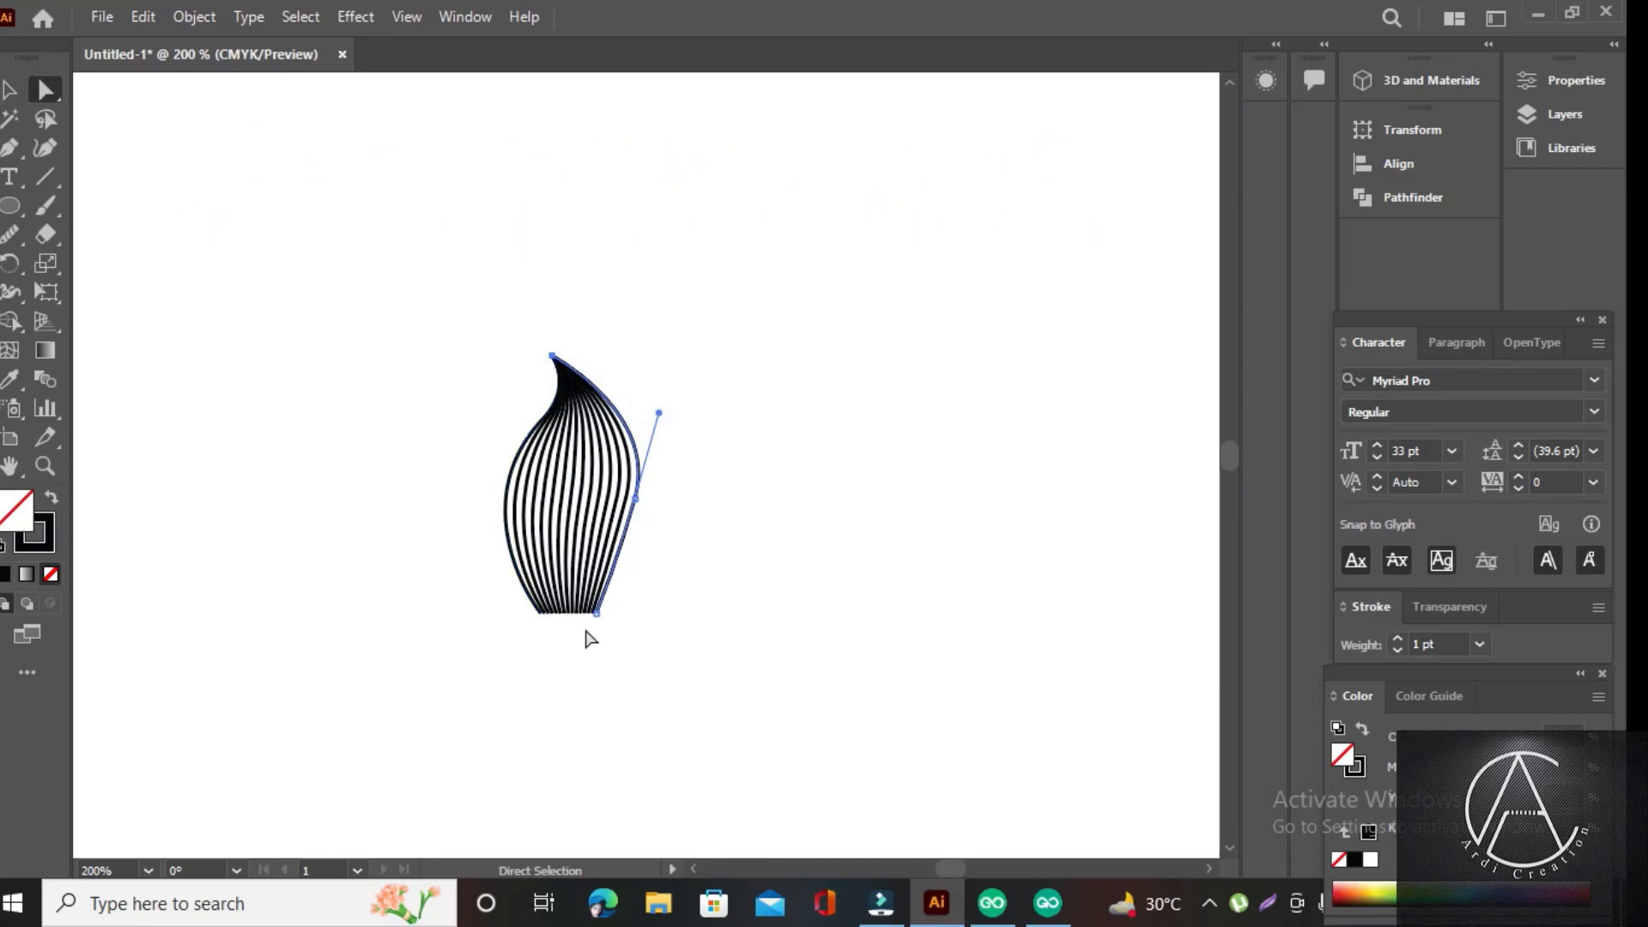
click(43, 93)
drag(582, 631, 558, 620)
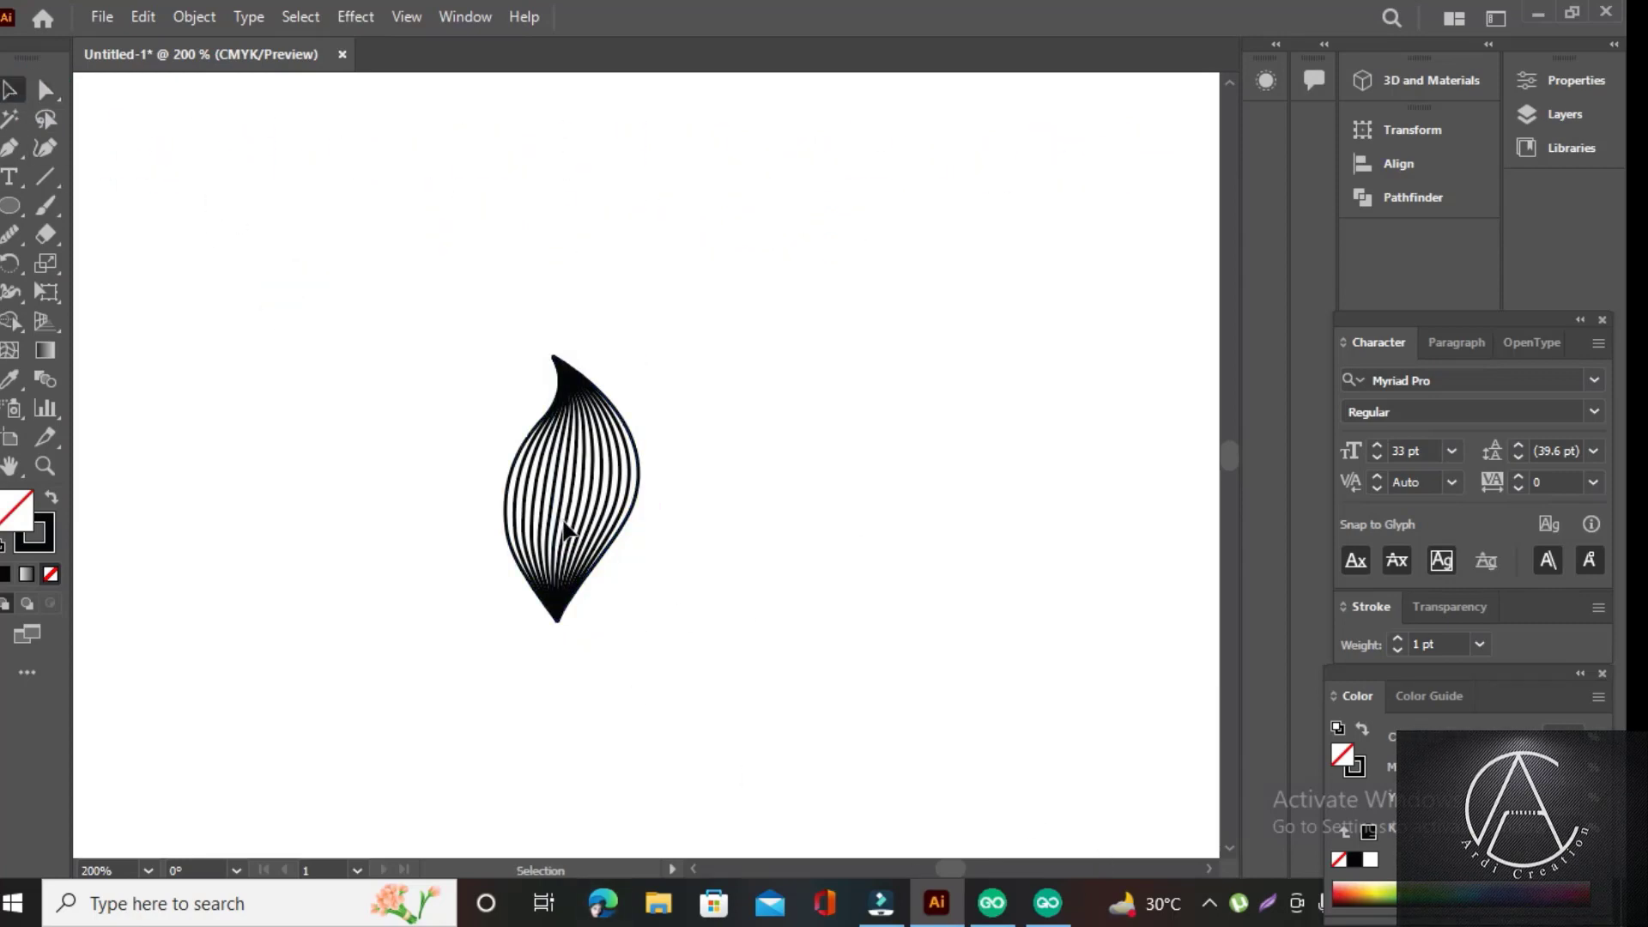
Step: Rotate a copy of the petal around its bottom tip as the flower's centre
click(592, 457)
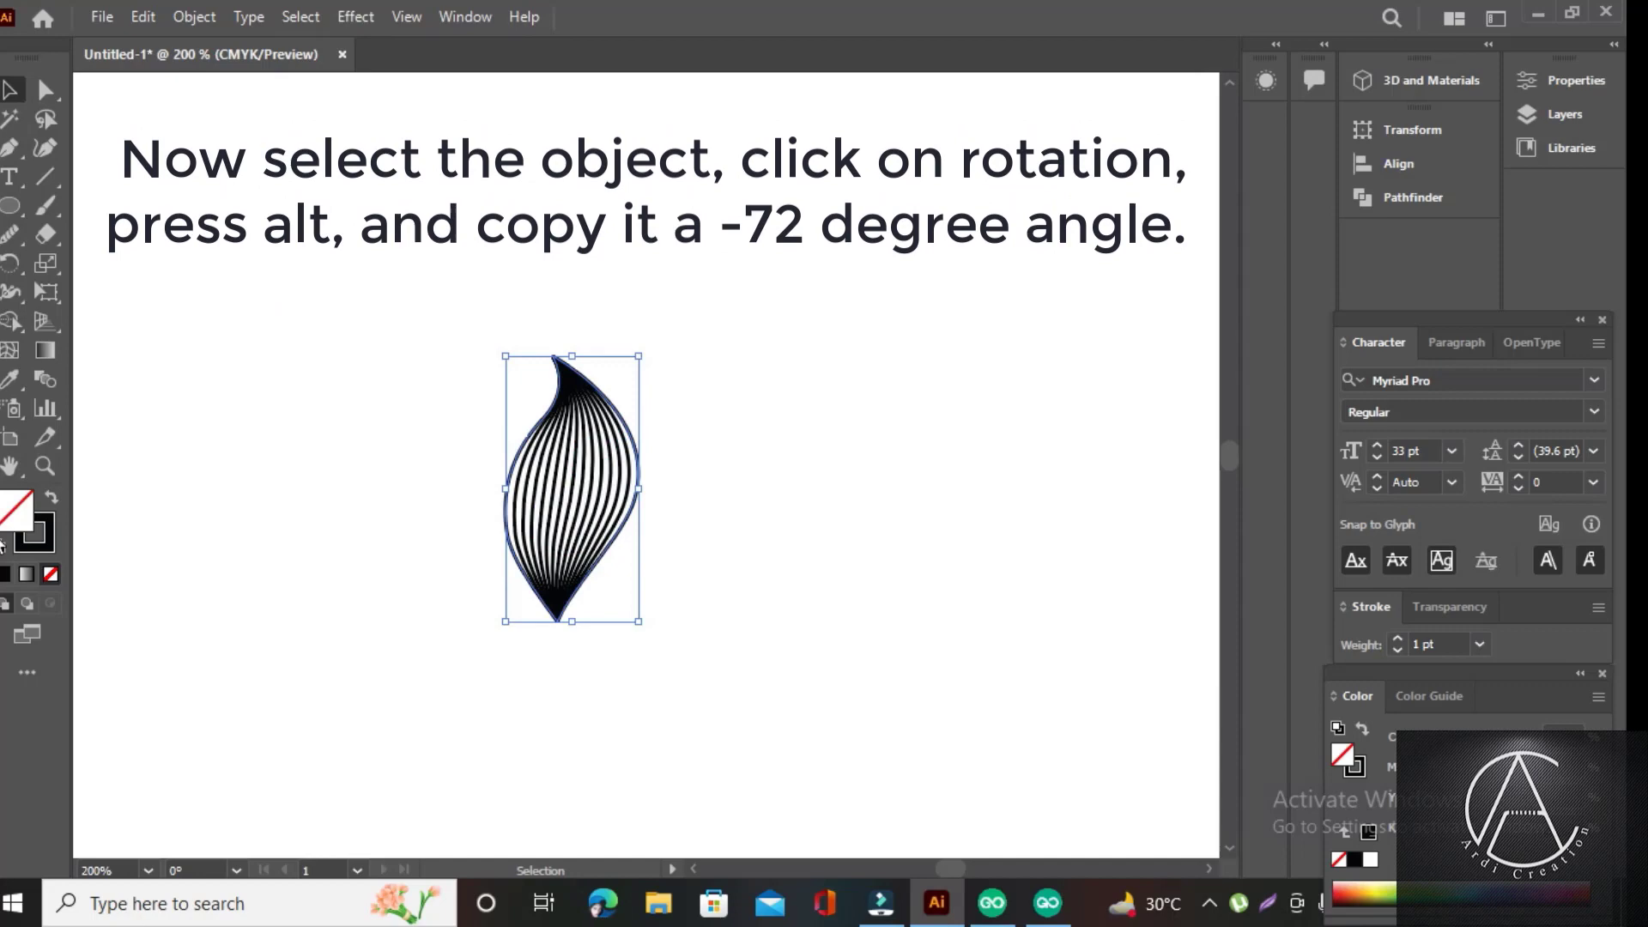
key(r)
click(558, 622)
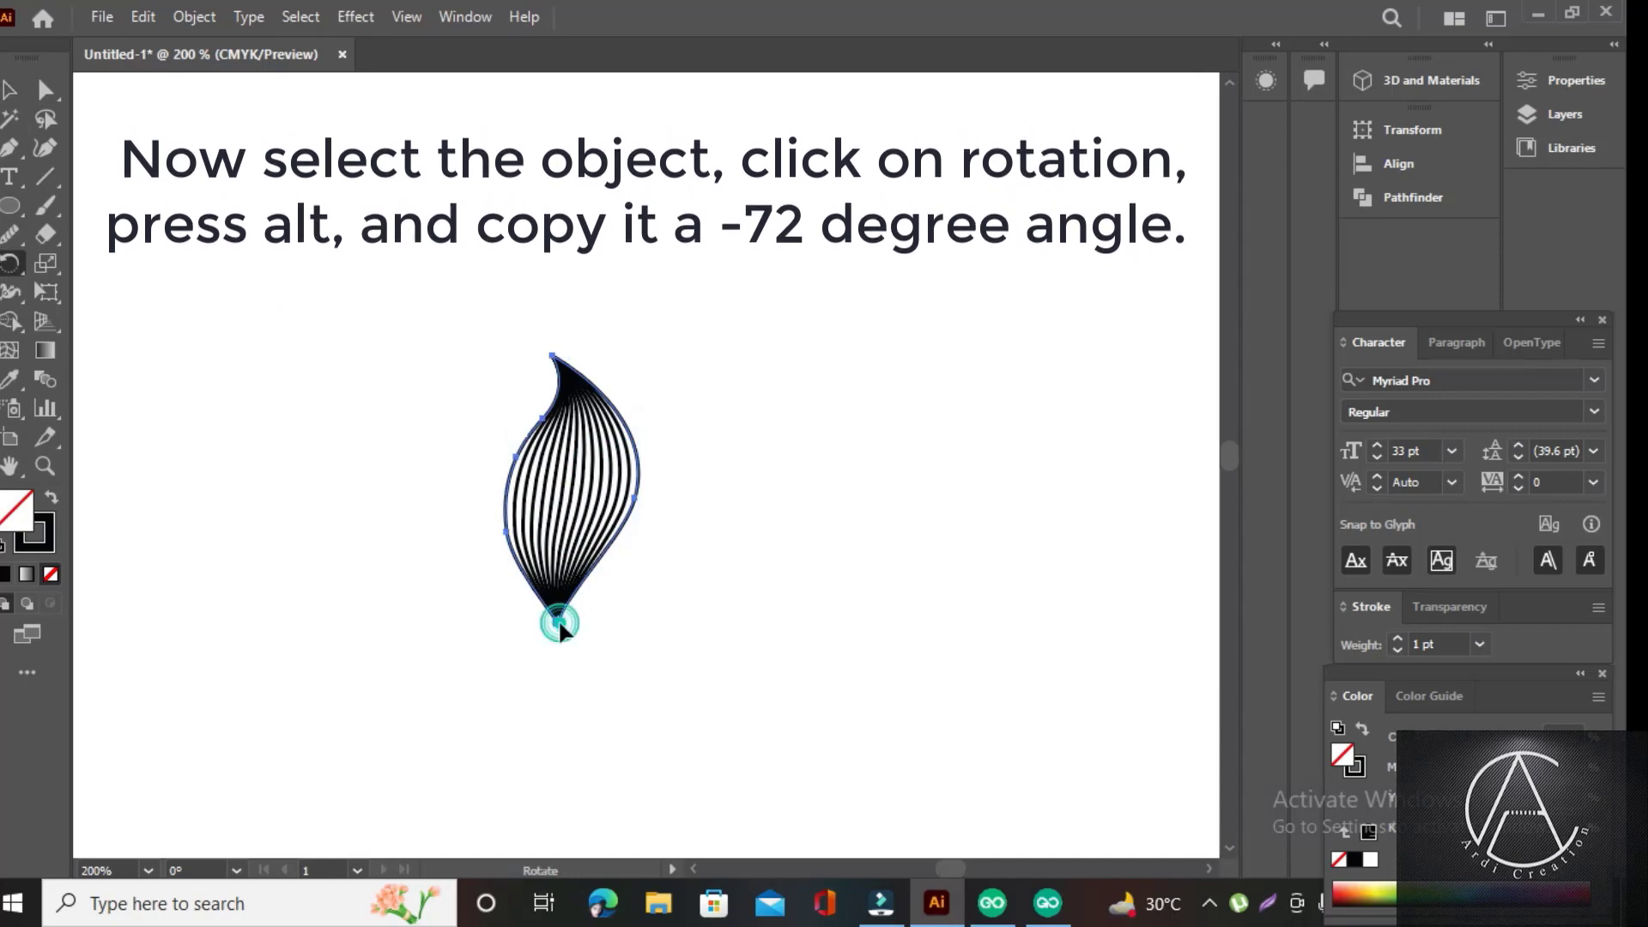
mouse_move(554, 364)
mouse_down()
mouse_move(674, 387)
mouse_move(827, 674)
mouse_up()
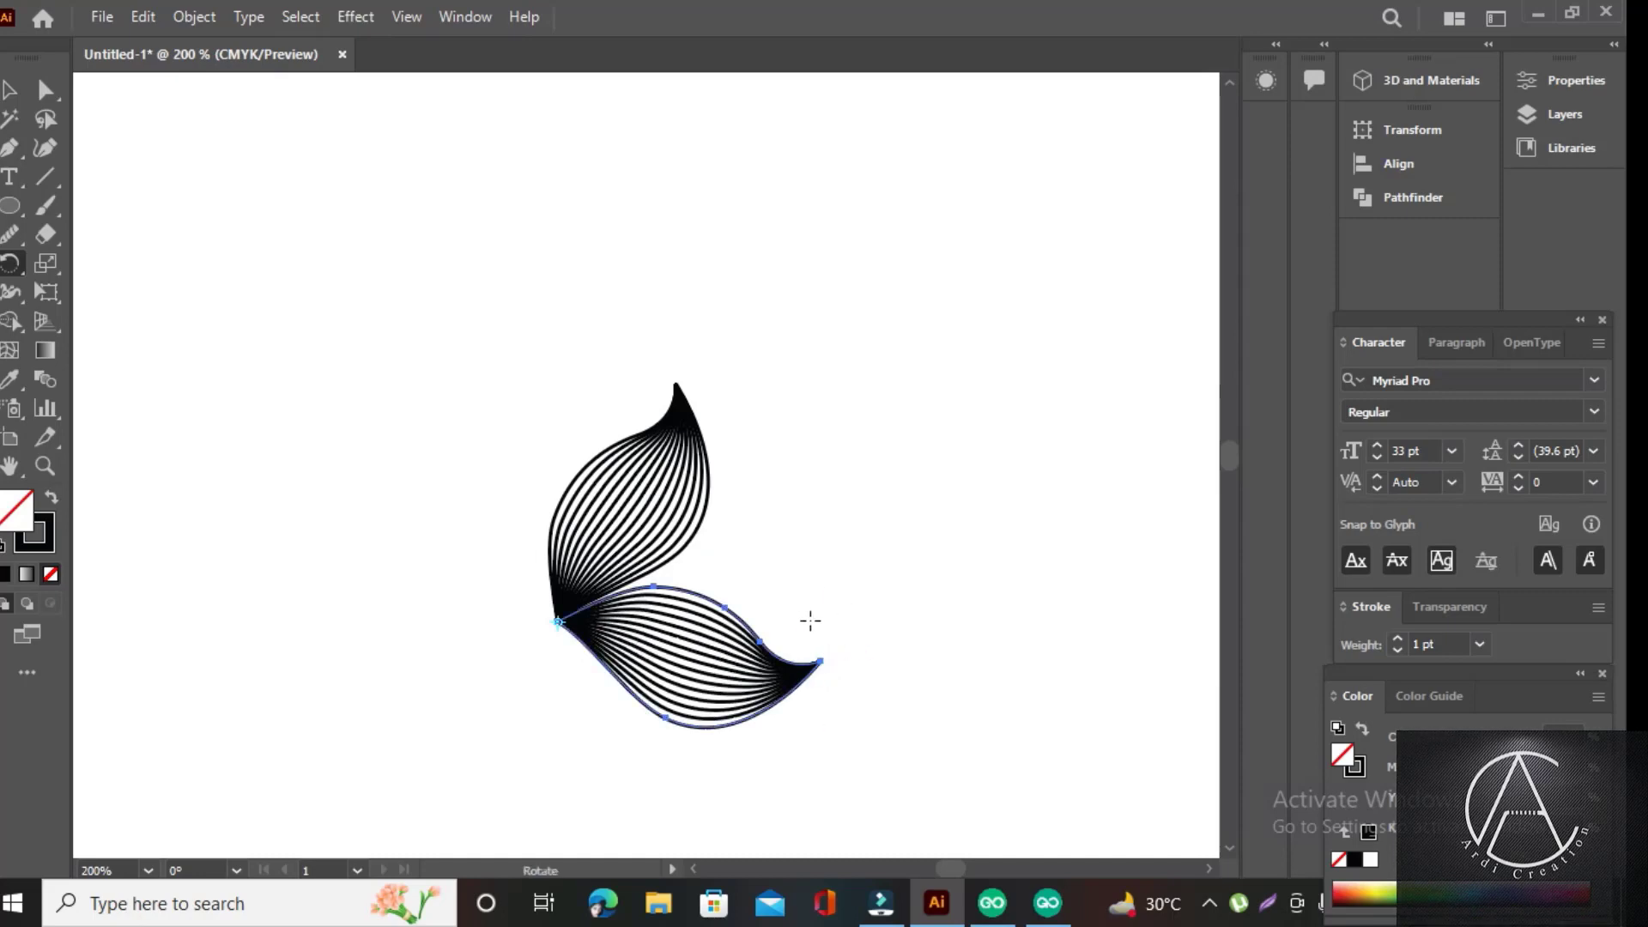
Step: Repeat the rotated copy with Ctrl+D to complete the five-petal flower, then deselect
key(ctrl+d)
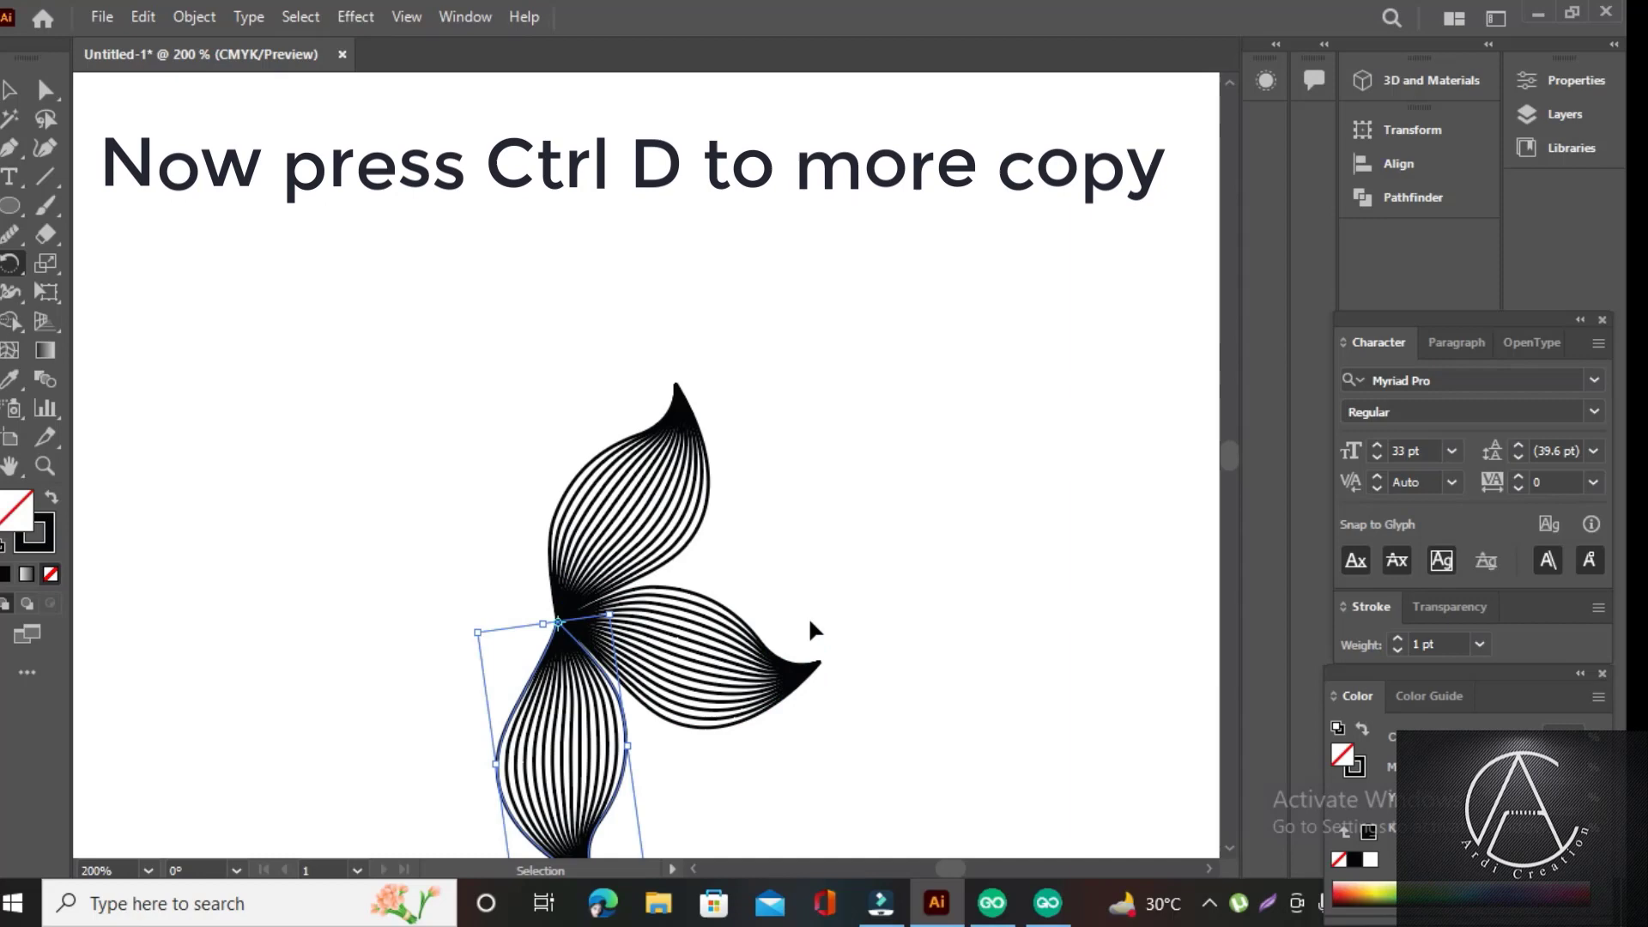
key(ctrl+d)
key(ctrl+d)
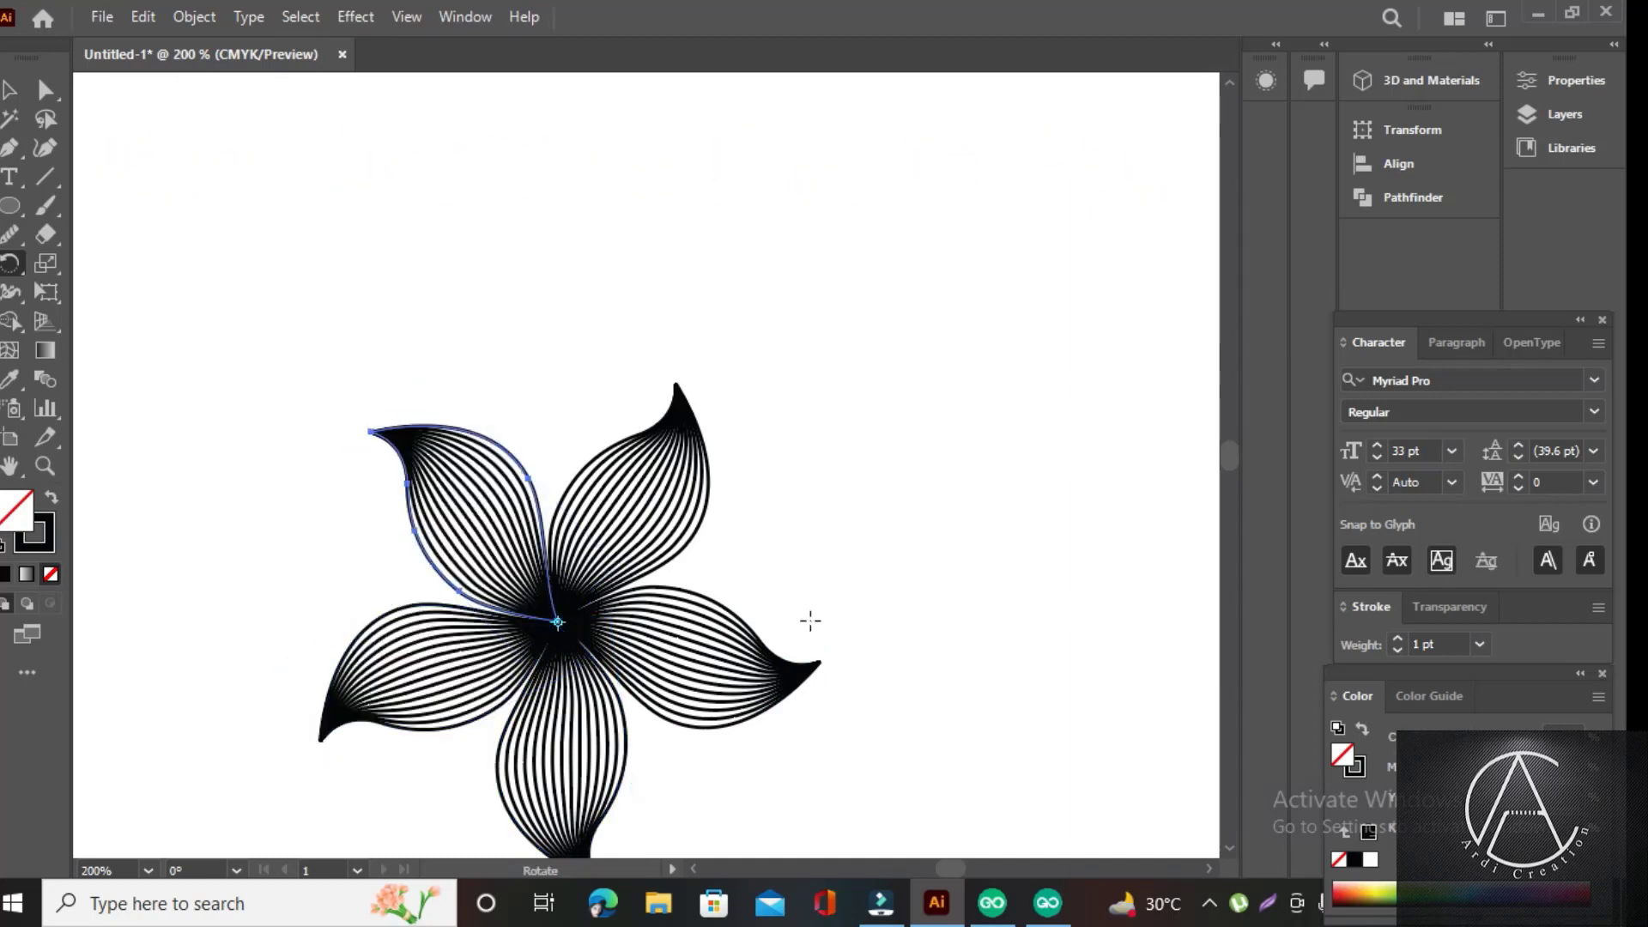
key(v)
click(1163, 567)
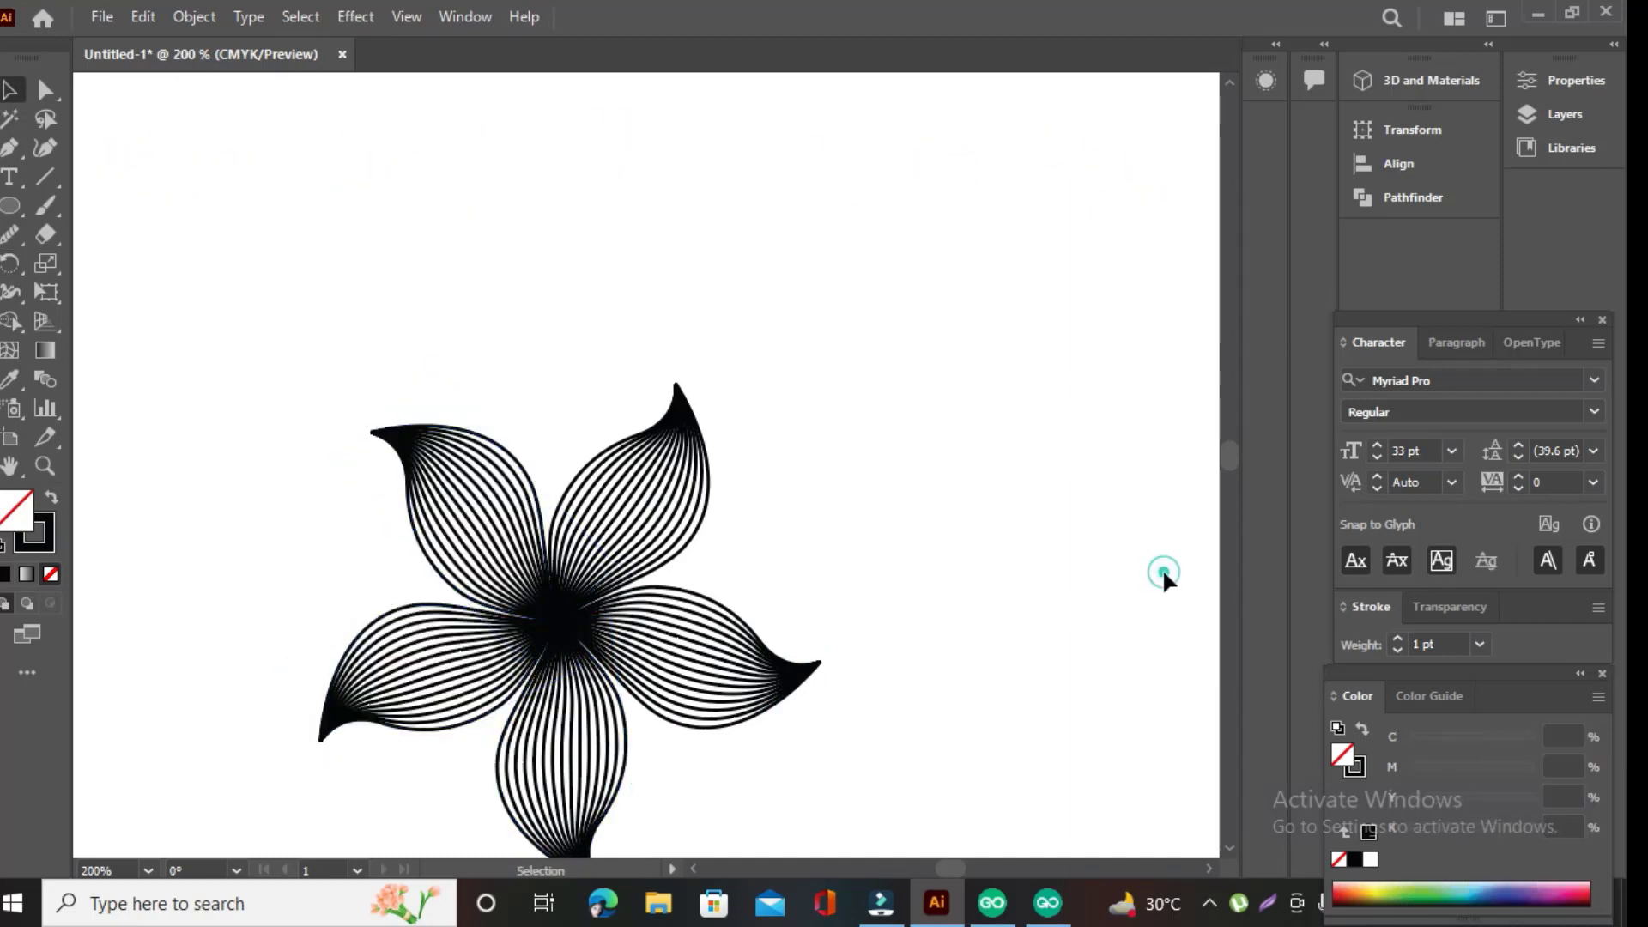
scroll(1120, 617, down, 3)
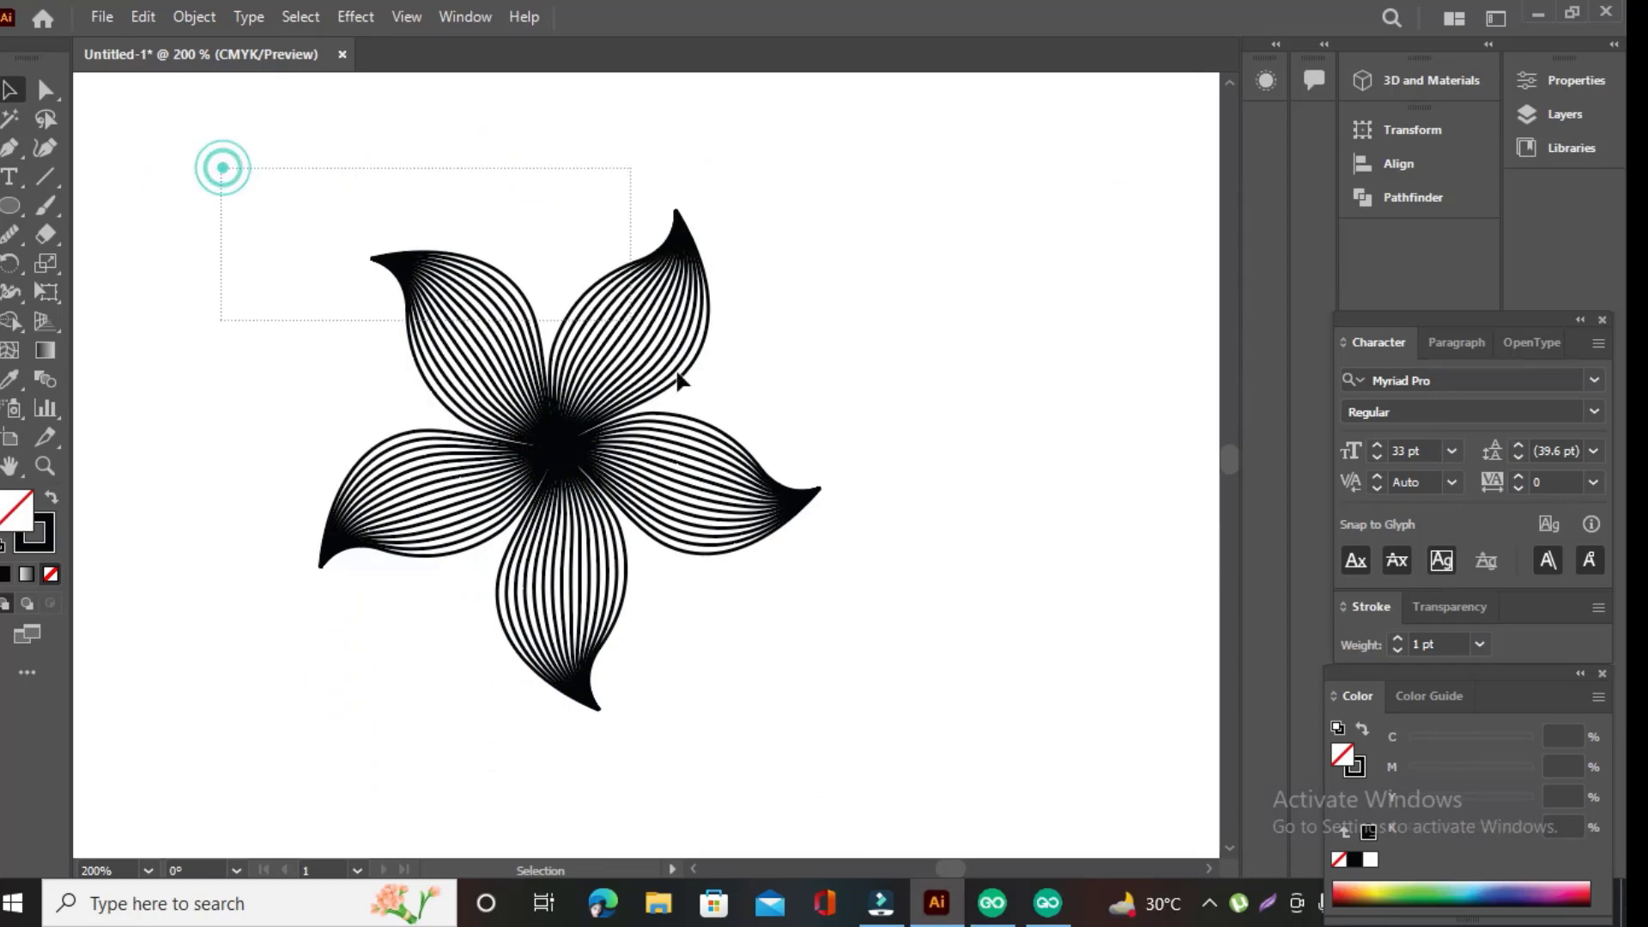
drag(222, 166, 846, 649)
click(1024, 635)
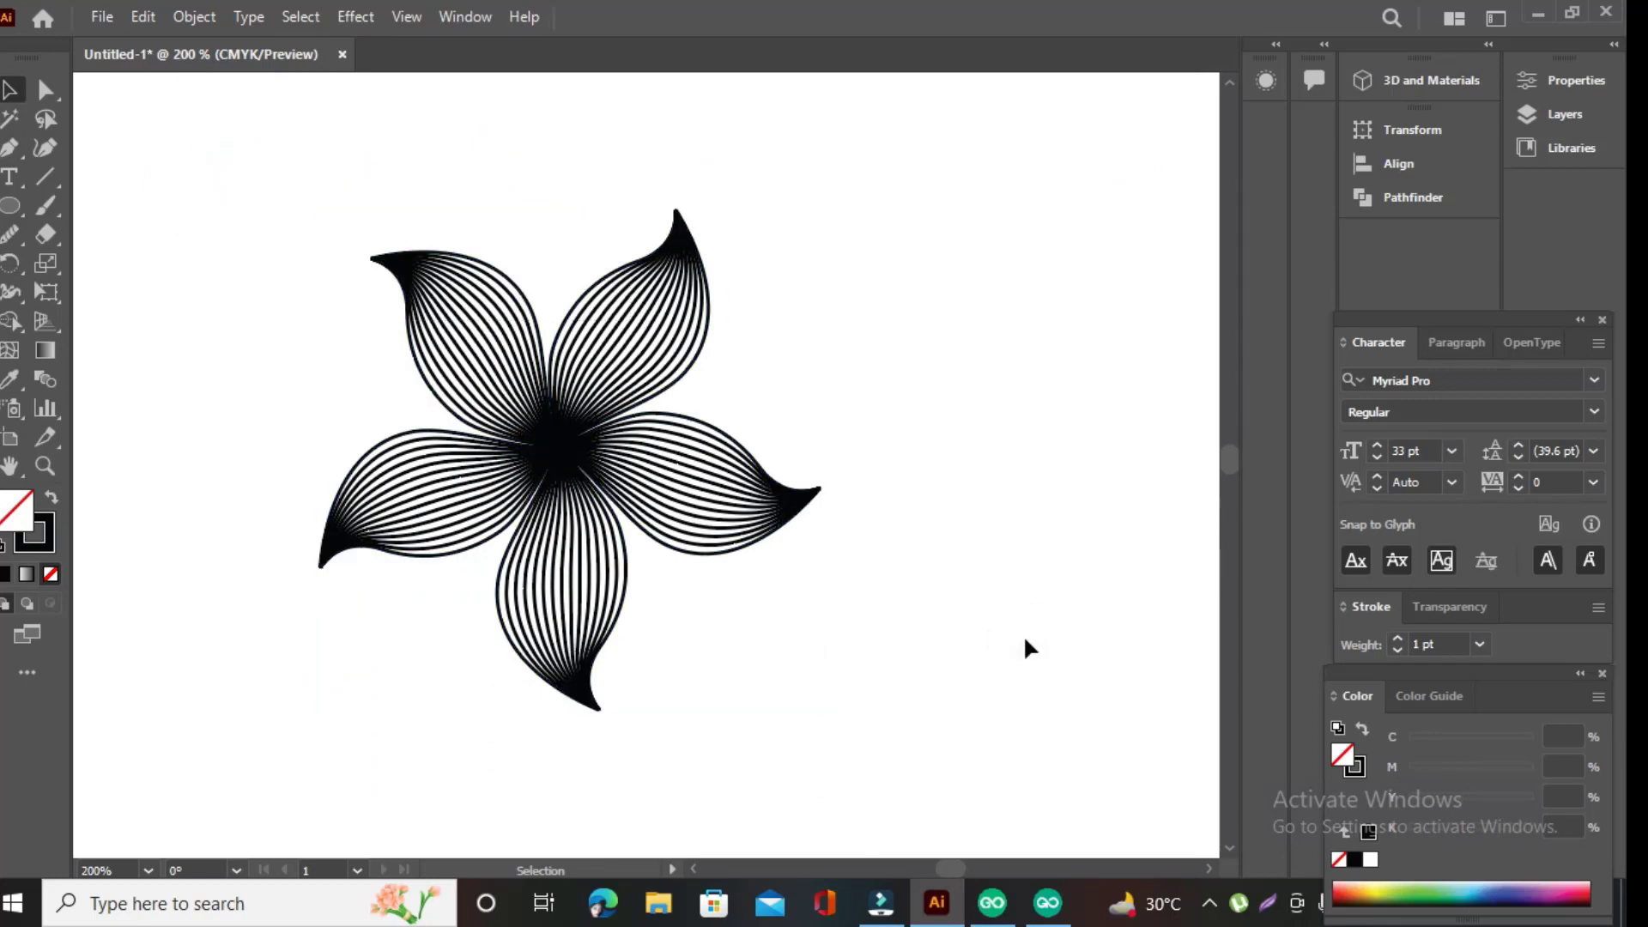